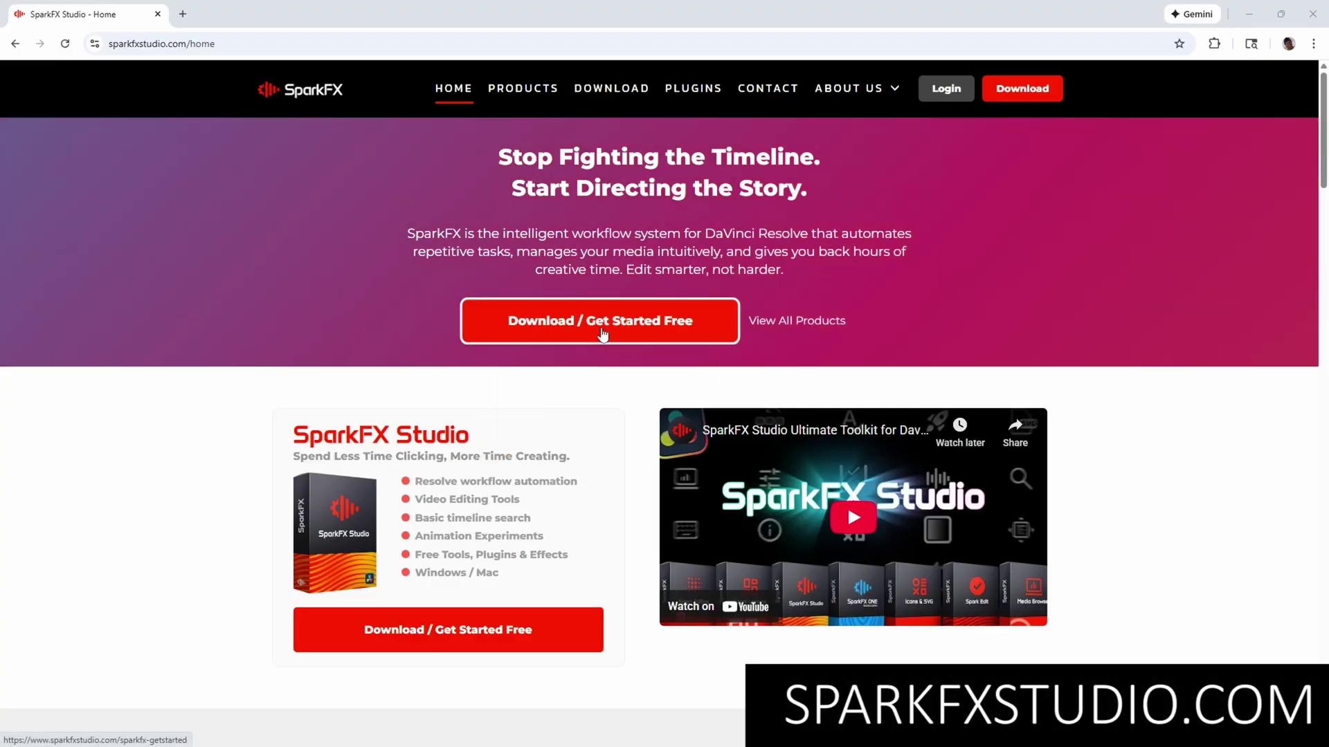
# - Apply the Red White Outline style from the Style Library to the titles
pyautogui.click(603, 333)
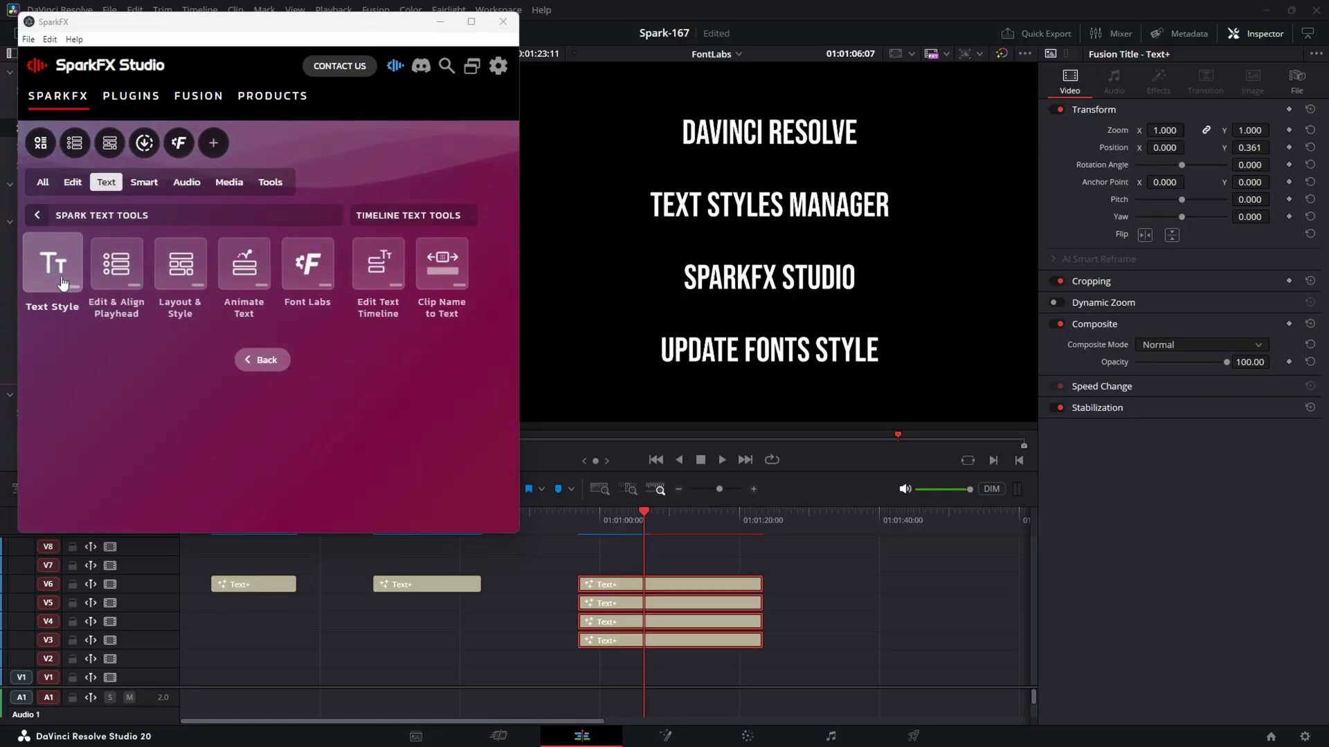
pyautogui.click(54, 272)
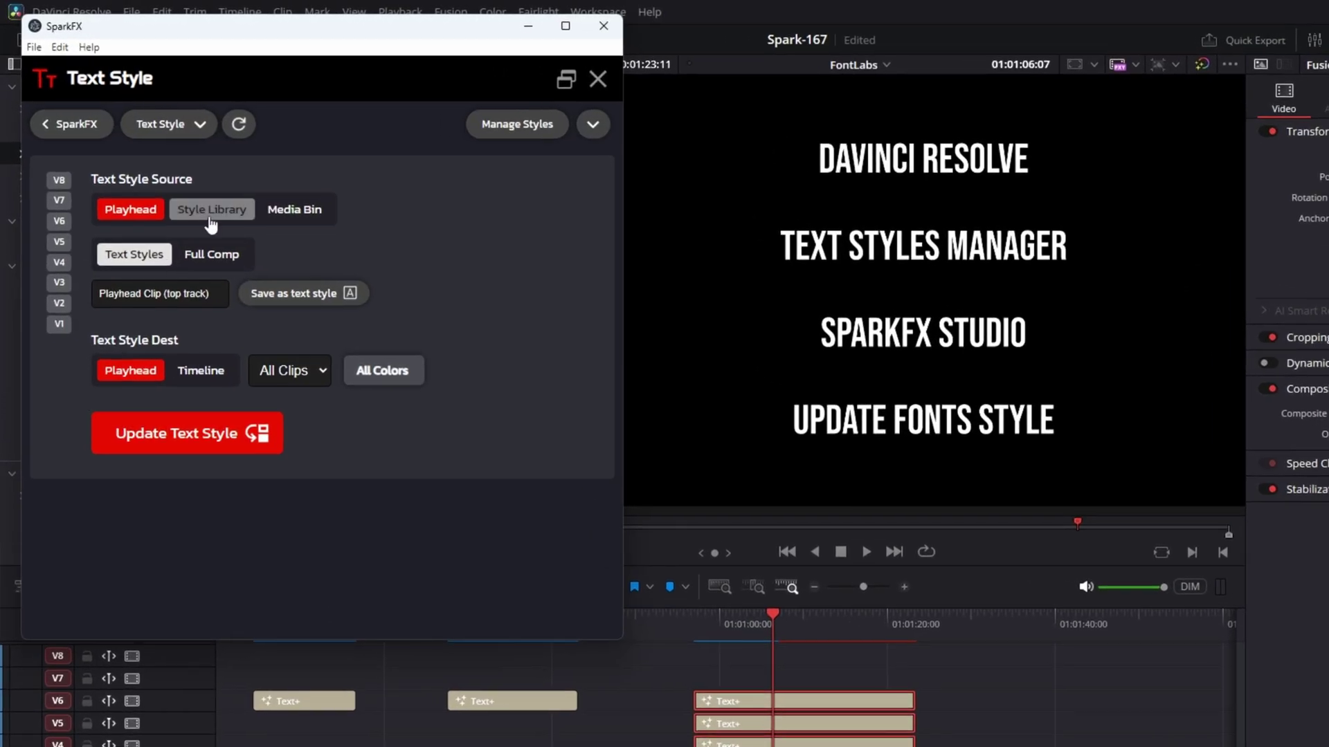
pyautogui.click(210, 211)
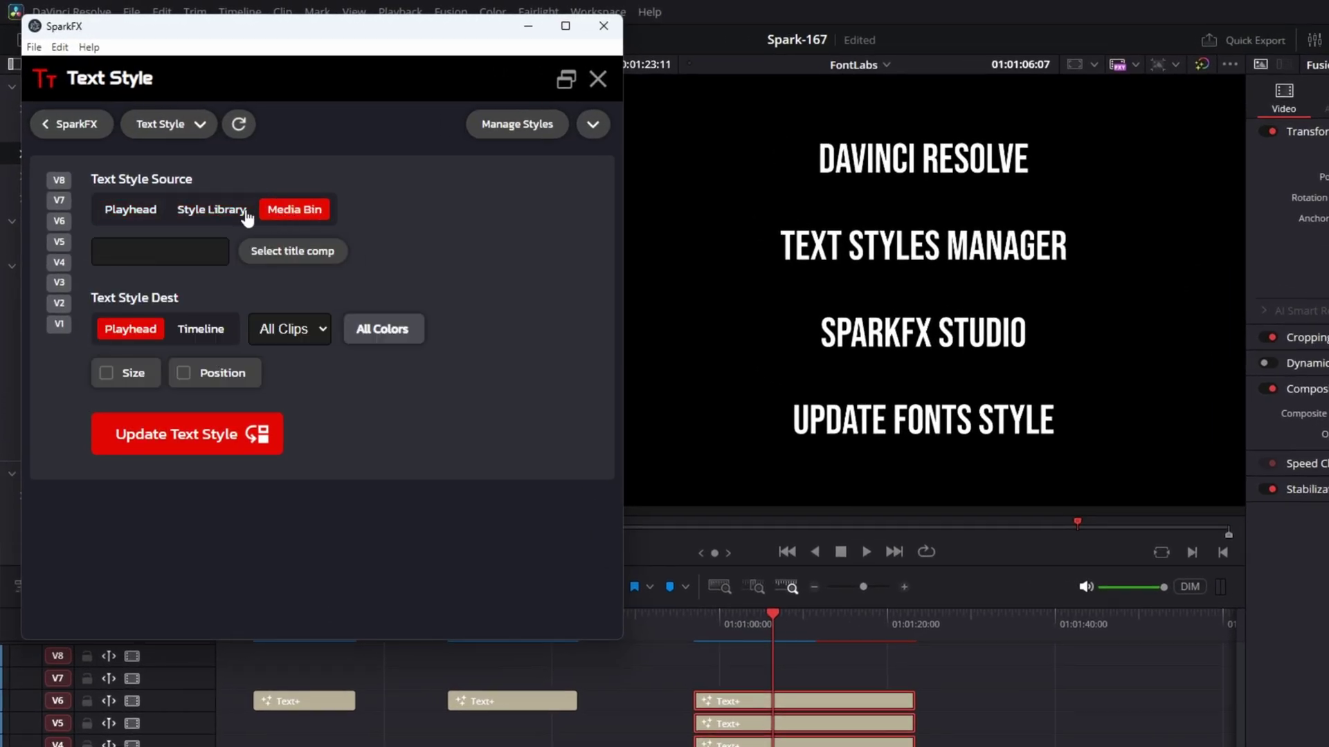
pyautogui.click(287, 252)
pyautogui.click(222, 267)
pyautogui.click(226, 434)
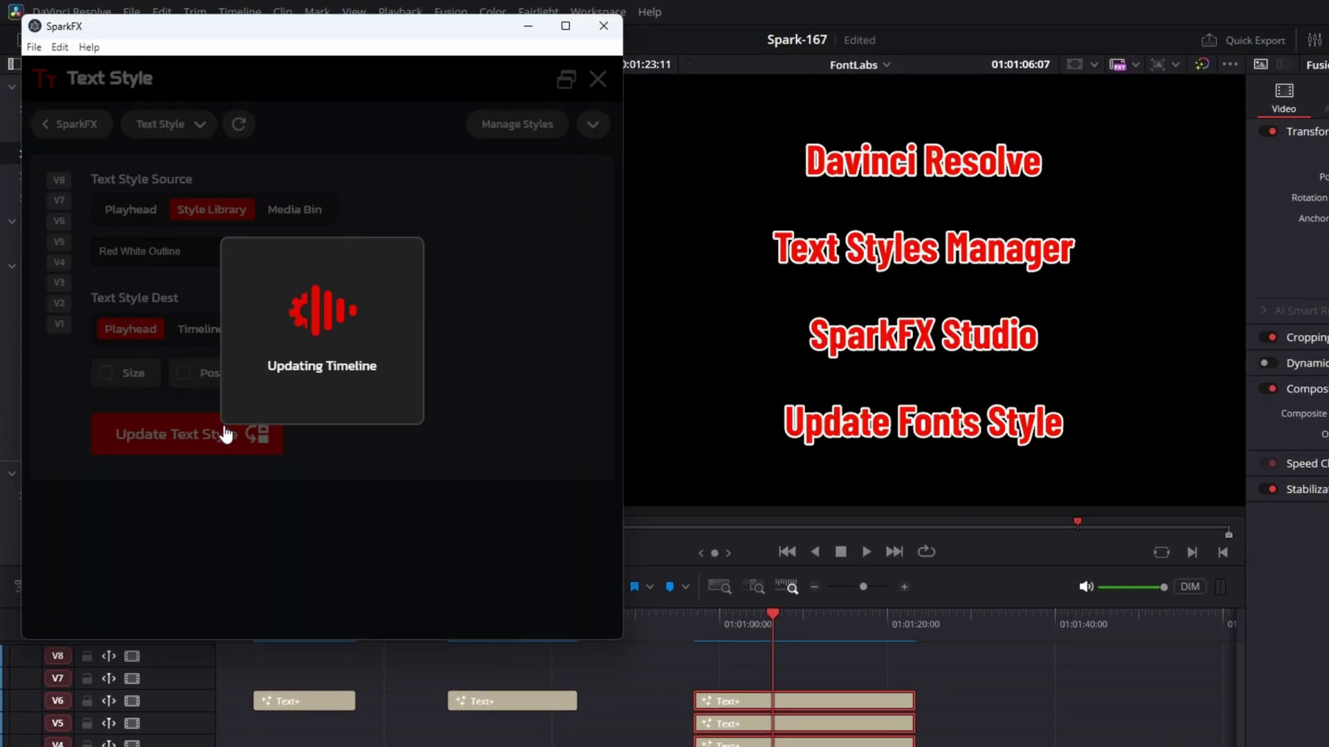
# - Try the Yellow Script and Style Four library looks on the titles
pyautogui.click(291, 252)
pyautogui.click(208, 499)
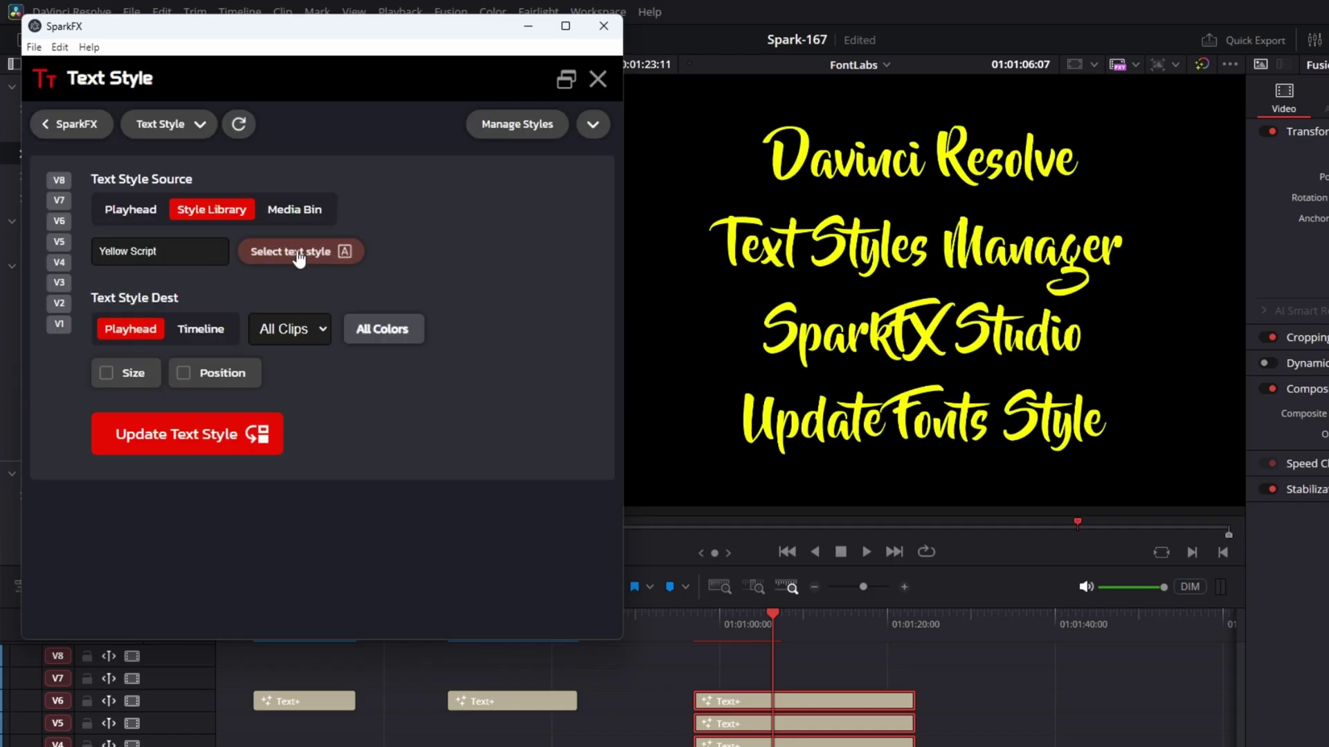
pyautogui.click(297, 252)
pyautogui.click(222, 343)
pyautogui.click(232, 435)
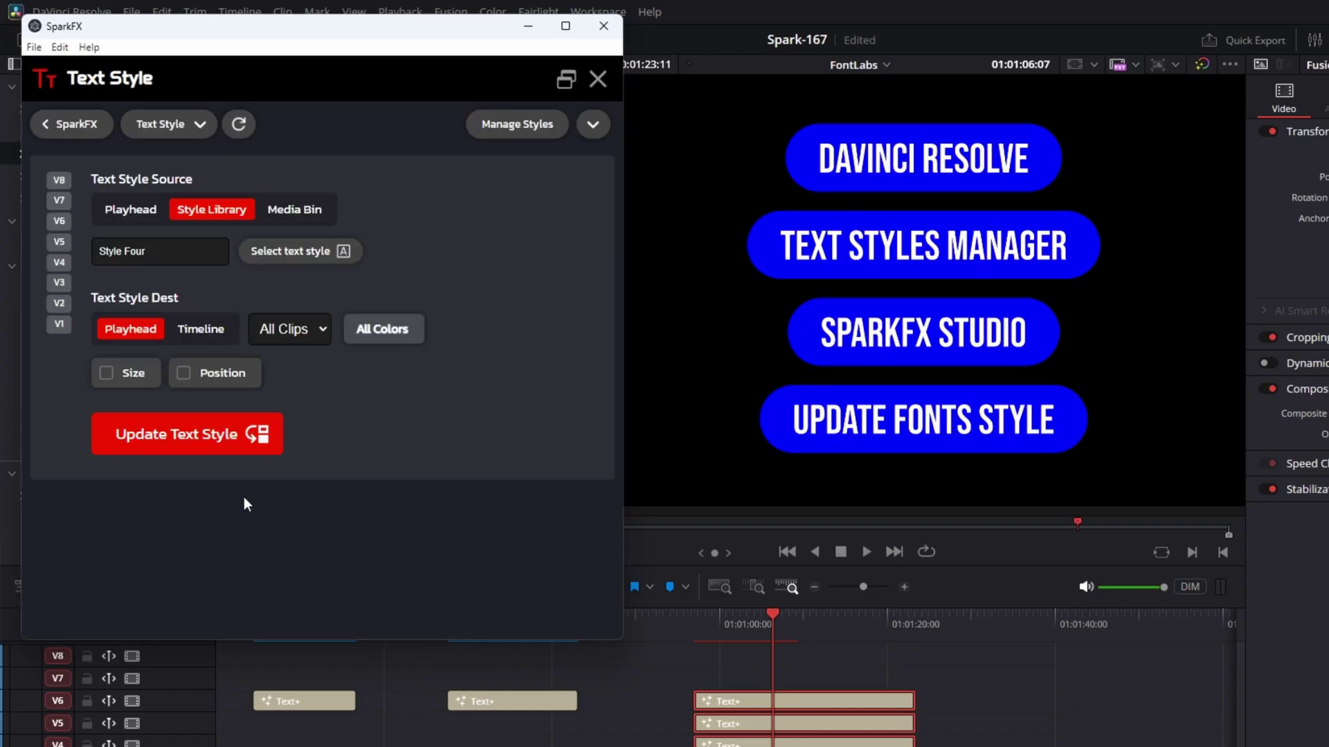
# - Finish on plain white Style One, targeting only lime timeline clips
pyautogui.click(255, 252)
pyautogui.click(222, 381)
pyautogui.click(218, 437)
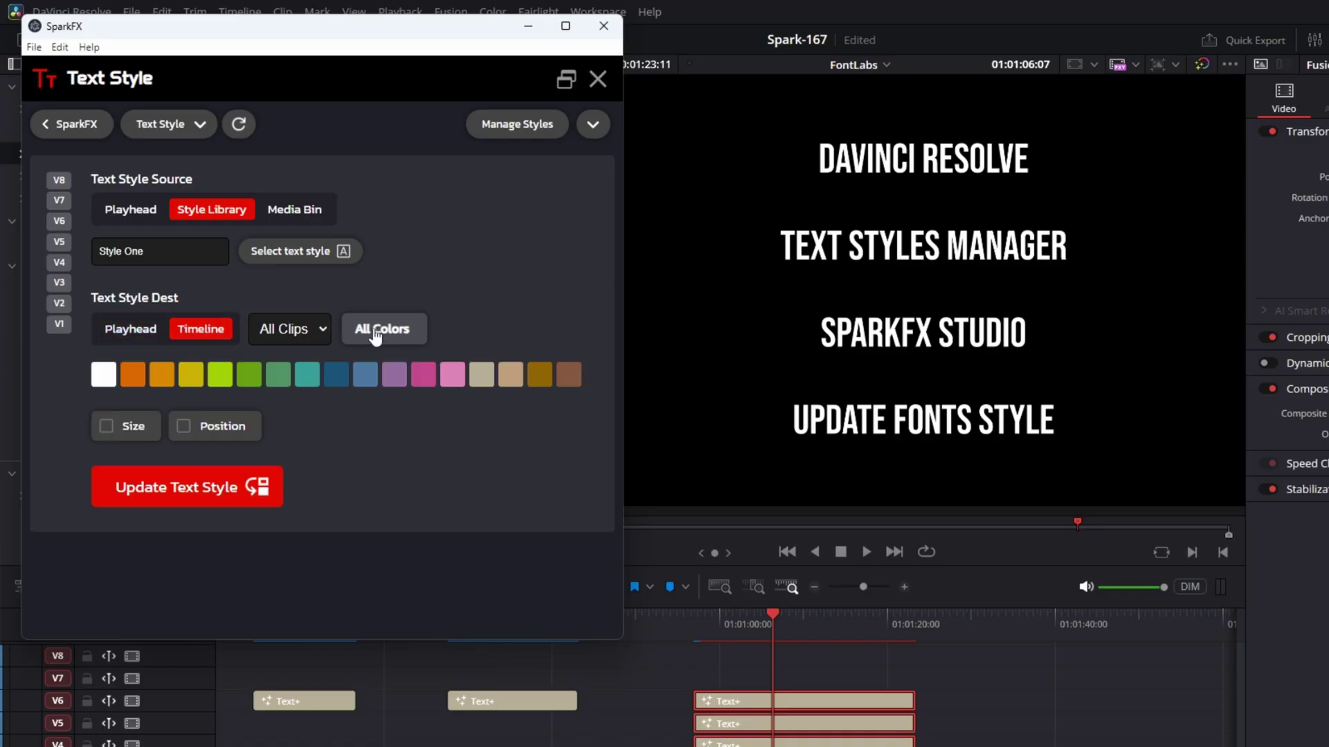
pyautogui.click(220, 377)
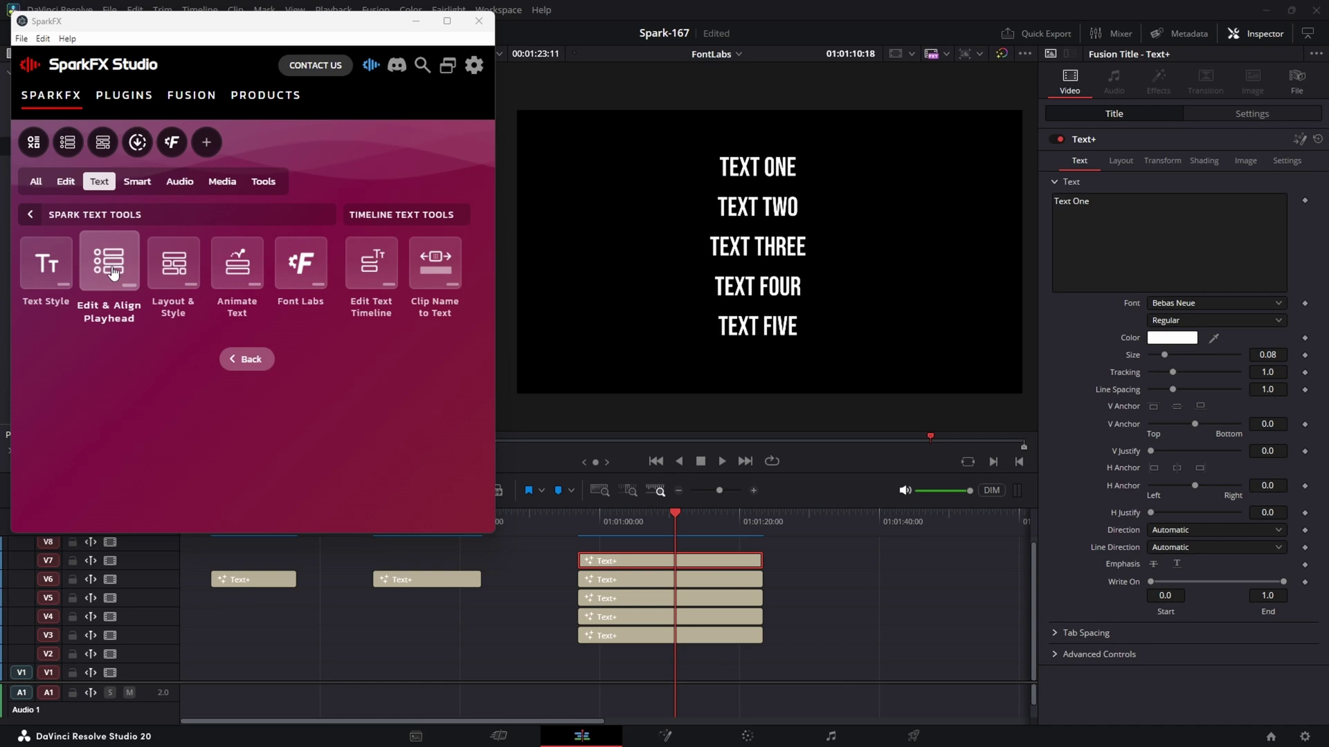
# - Rewrite the five titles in Edit & Align Playhead, trying left and centre alignment
pyautogui.click(112, 274)
pyautogui.write('Davinci Resolve')
pyautogui.press('Tab')
pyautogui.write('SparkFX S')
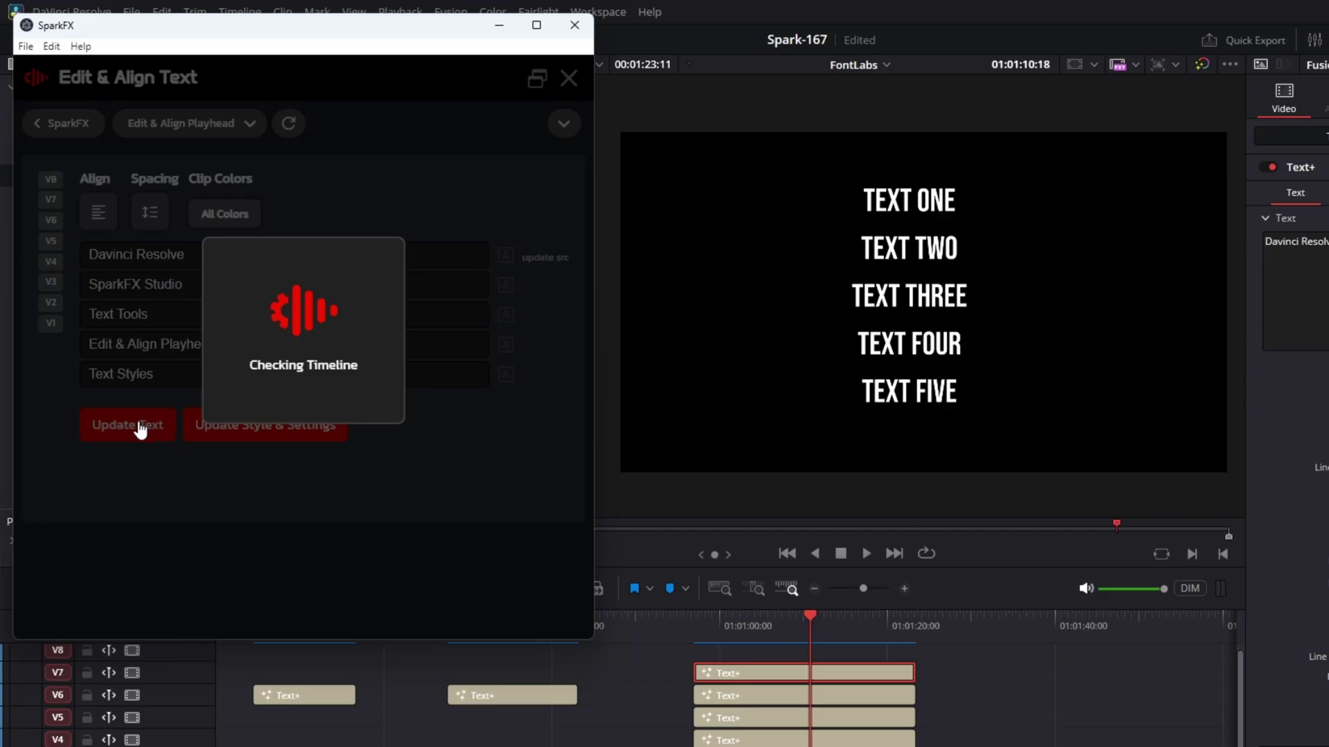
pyautogui.click(140, 431)
pyautogui.click(99, 213)
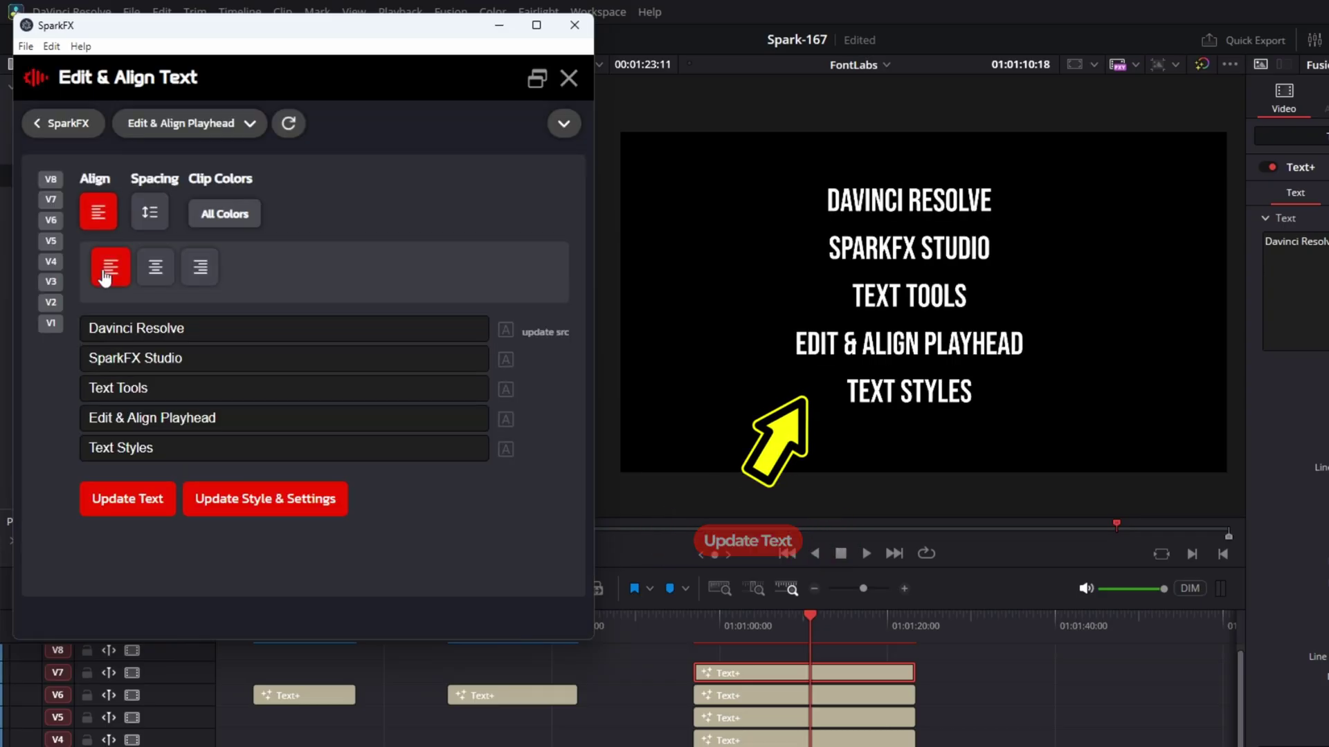
pyautogui.click(103, 272)
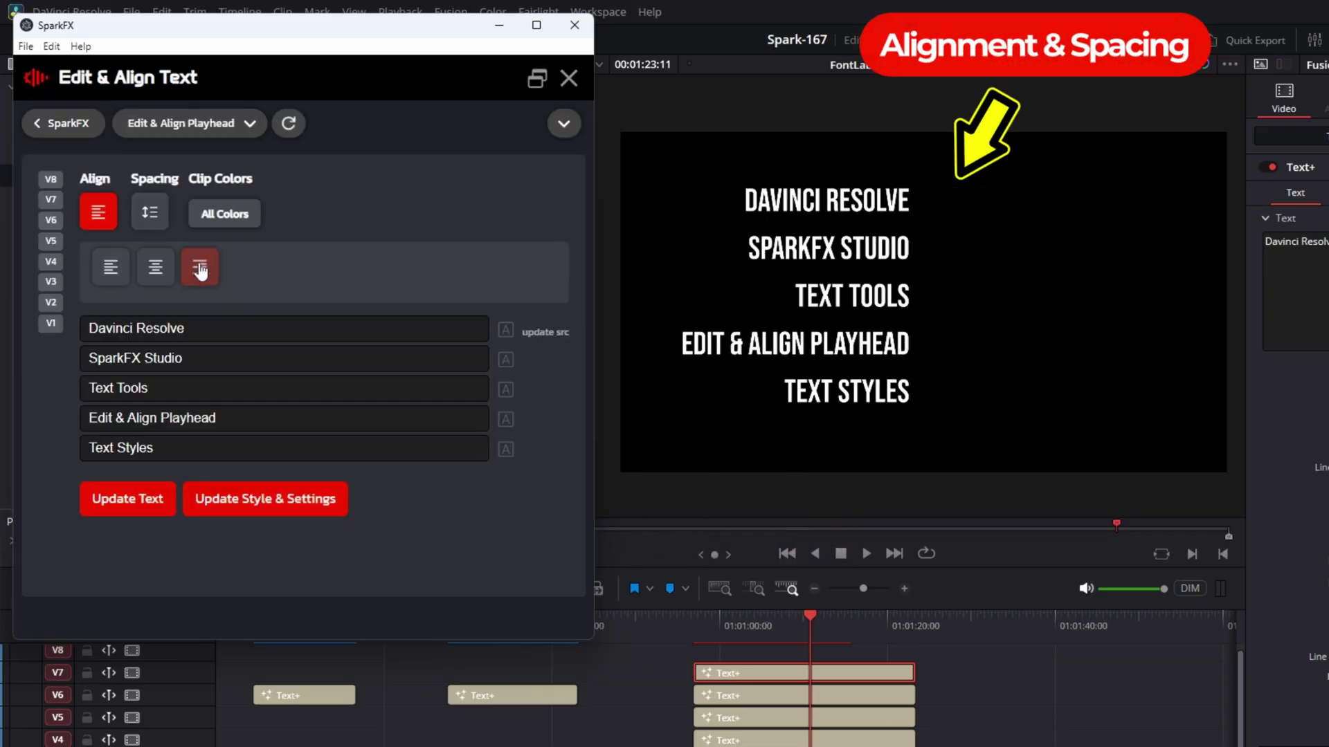
pyautogui.click(110, 268)
pyautogui.click(156, 270)
# - Tighten the titles' spacing distance and load Red White Outline onto one title
pyautogui.click(150, 212)
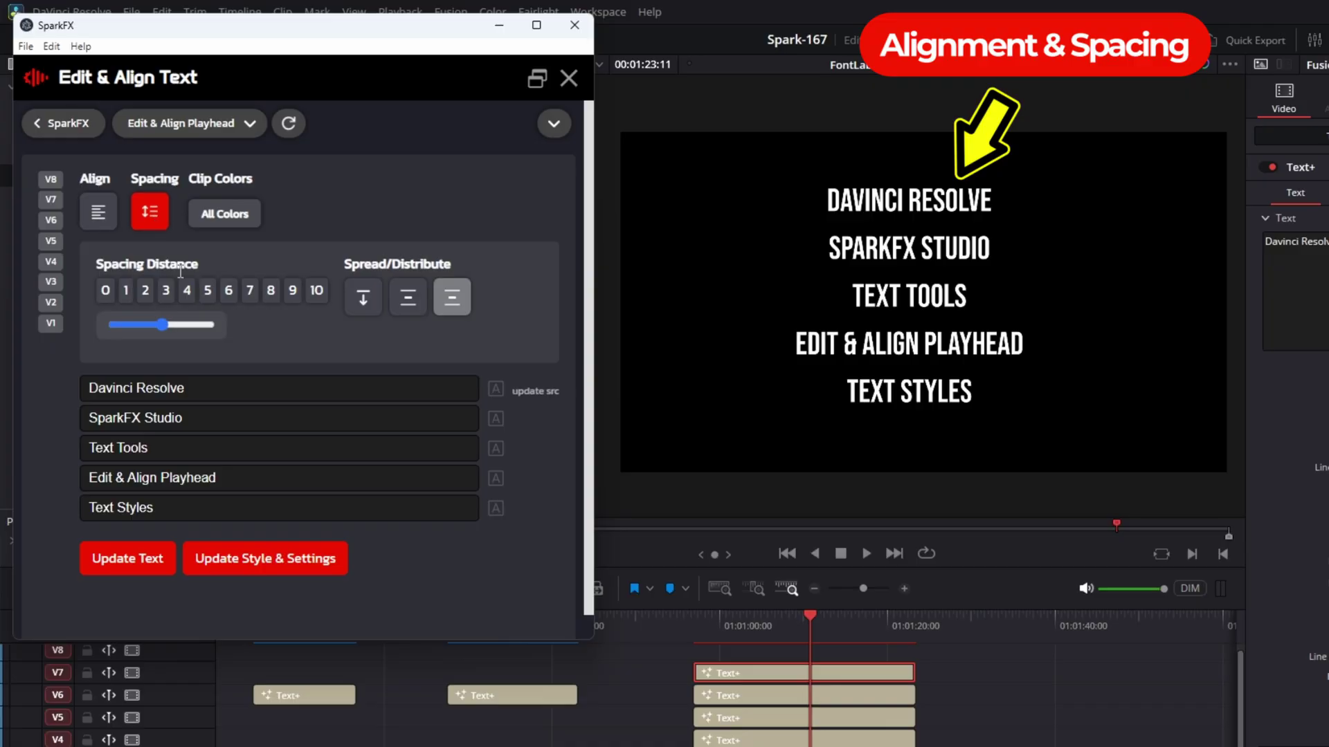
pyautogui.click(187, 291)
pyautogui.click(208, 290)
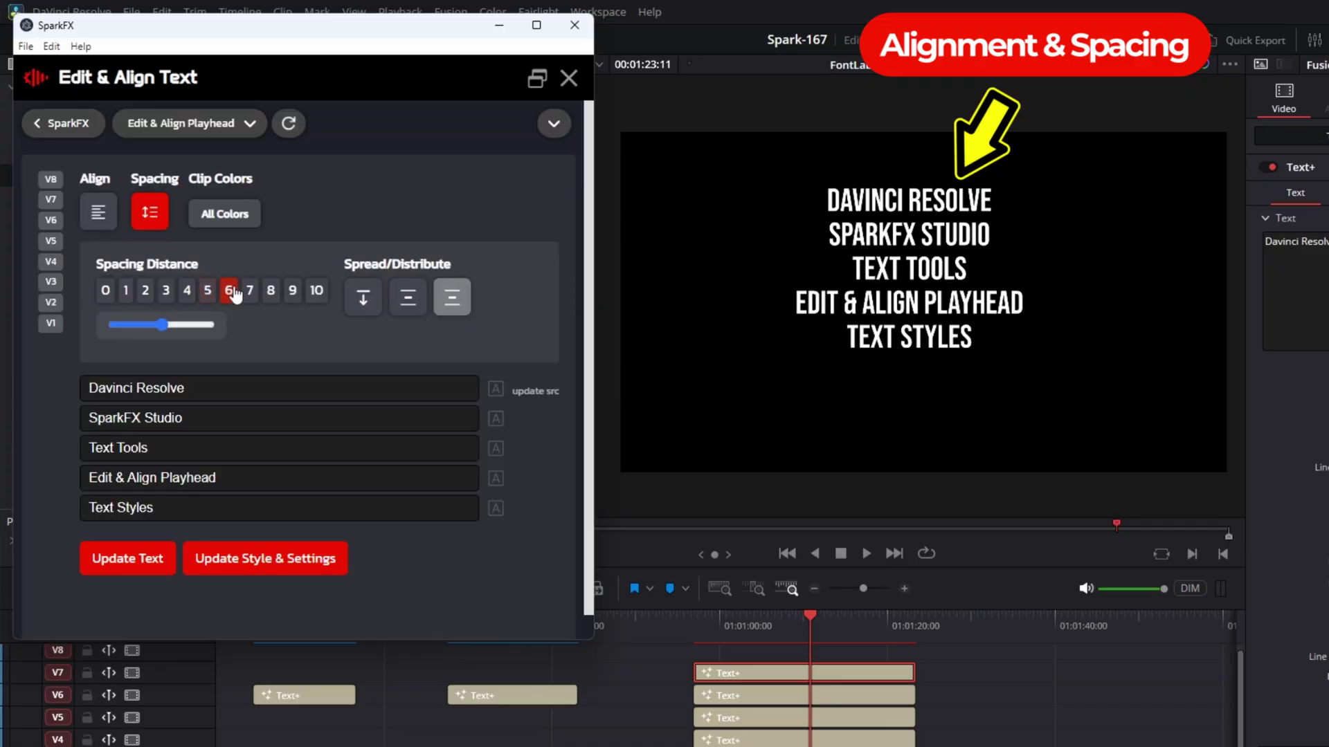
pyautogui.click(270, 290)
pyautogui.click(514, 342)
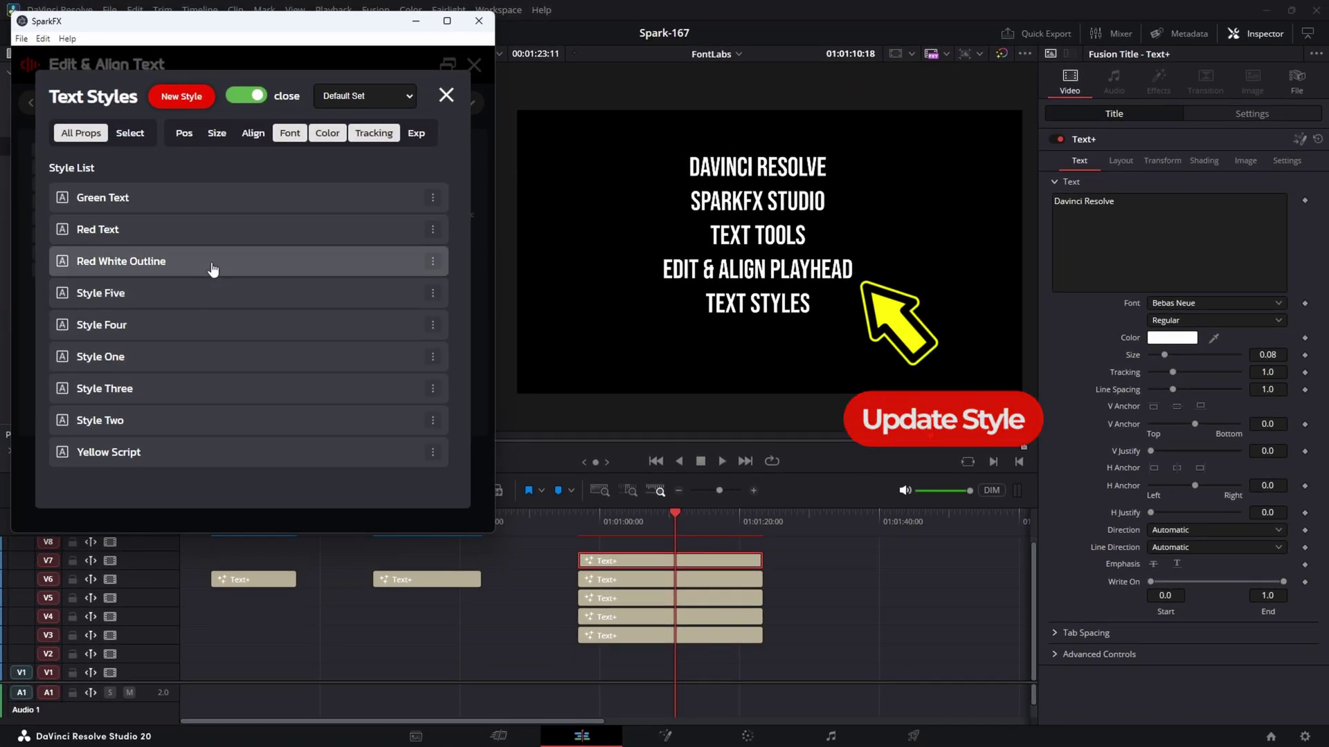
pyautogui.click(212, 271)
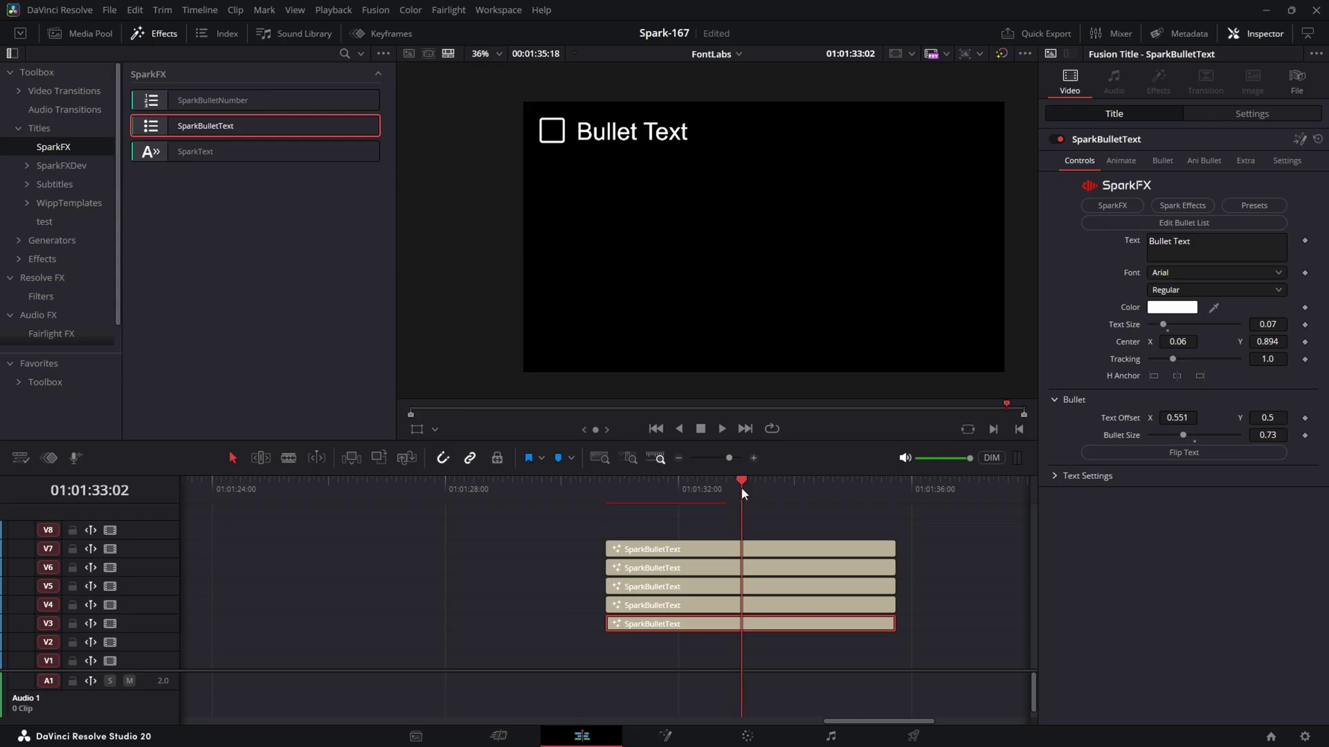
# - Space the stacked SparkBulletText titles apart and update them to the five bullet texts
pyautogui.click(1175, 224)
pyautogui.click(208, 181)
pyautogui.click(252, 297)
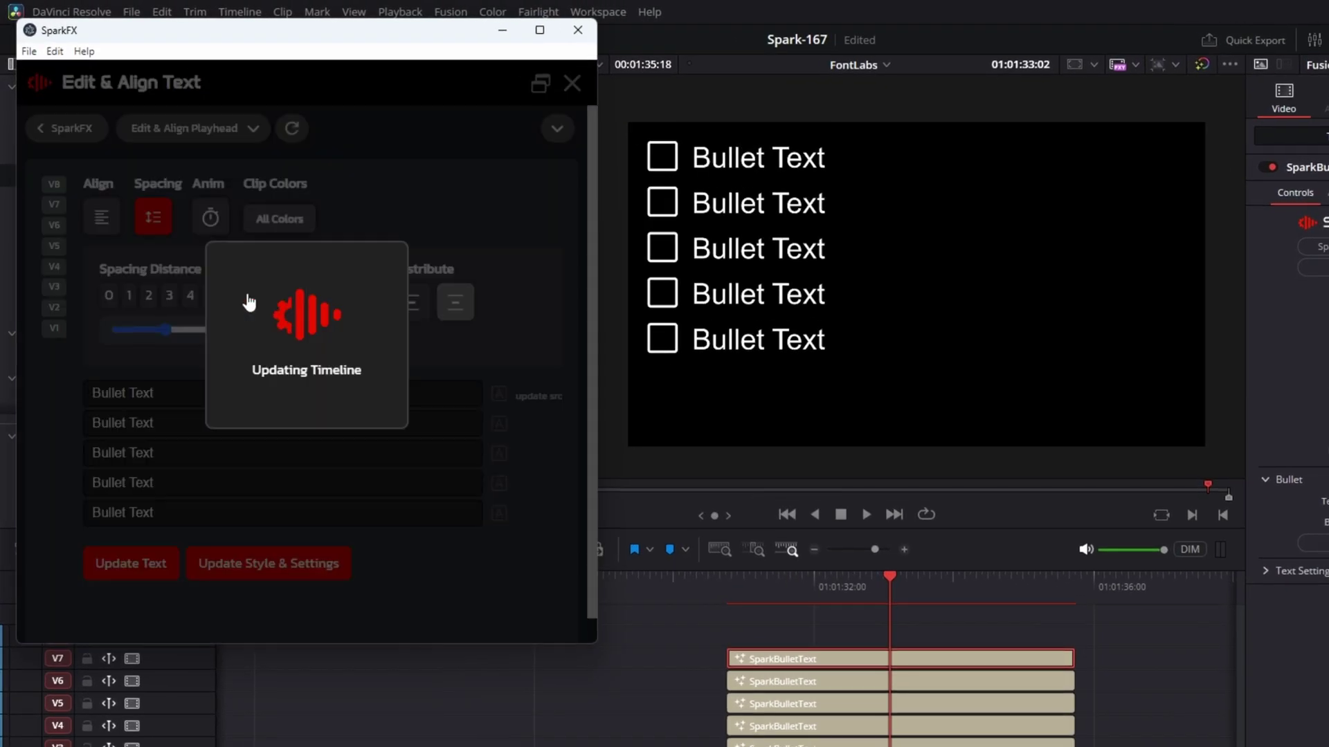
pyautogui.click(152, 218)
pyautogui.write('Customize & Animate')
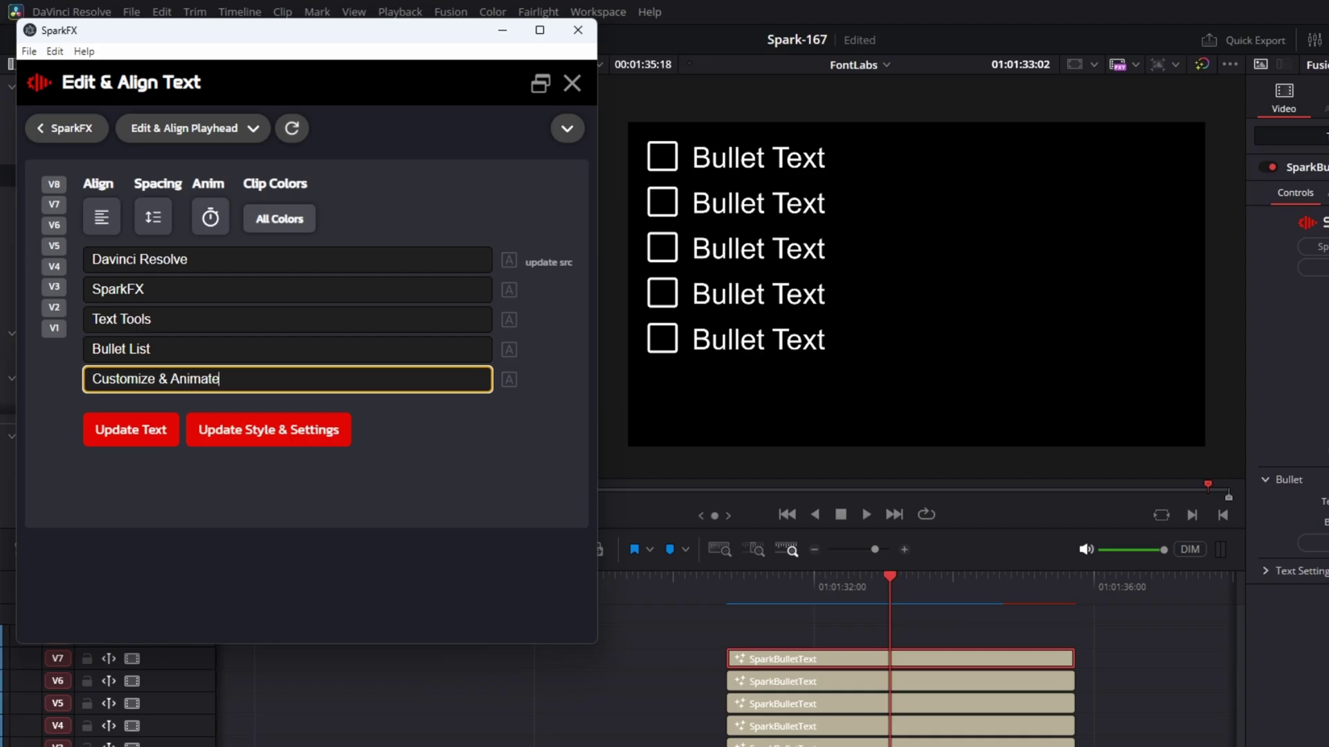
pyautogui.click(123, 441)
pyautogui.click(153, 218)
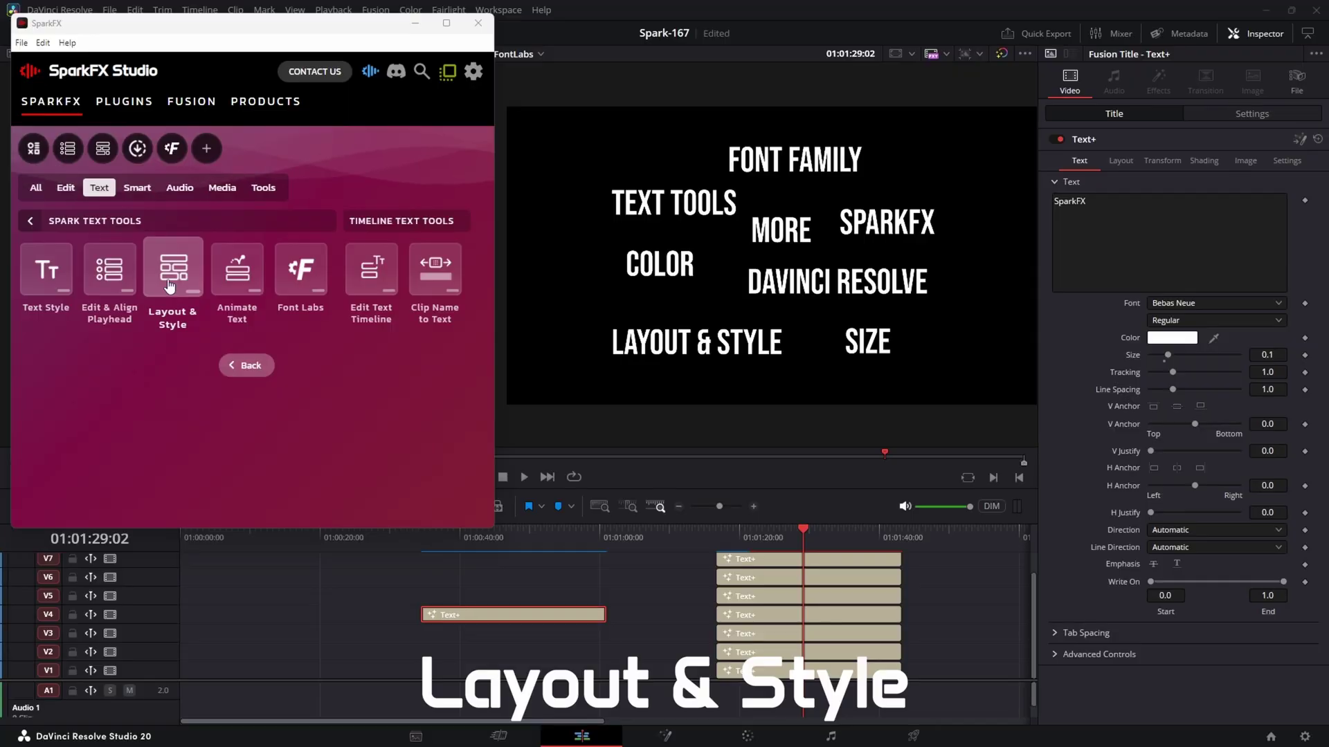
# - In Layout & Style, reposition the FONT FAMILY, SPARKFX, MORE, SIZE and LAYOUT & STYLE words
pyautogui.click(169, 285)
pyautogui.moveTo(282, 218); pyautogui.dragTo(411, 195)
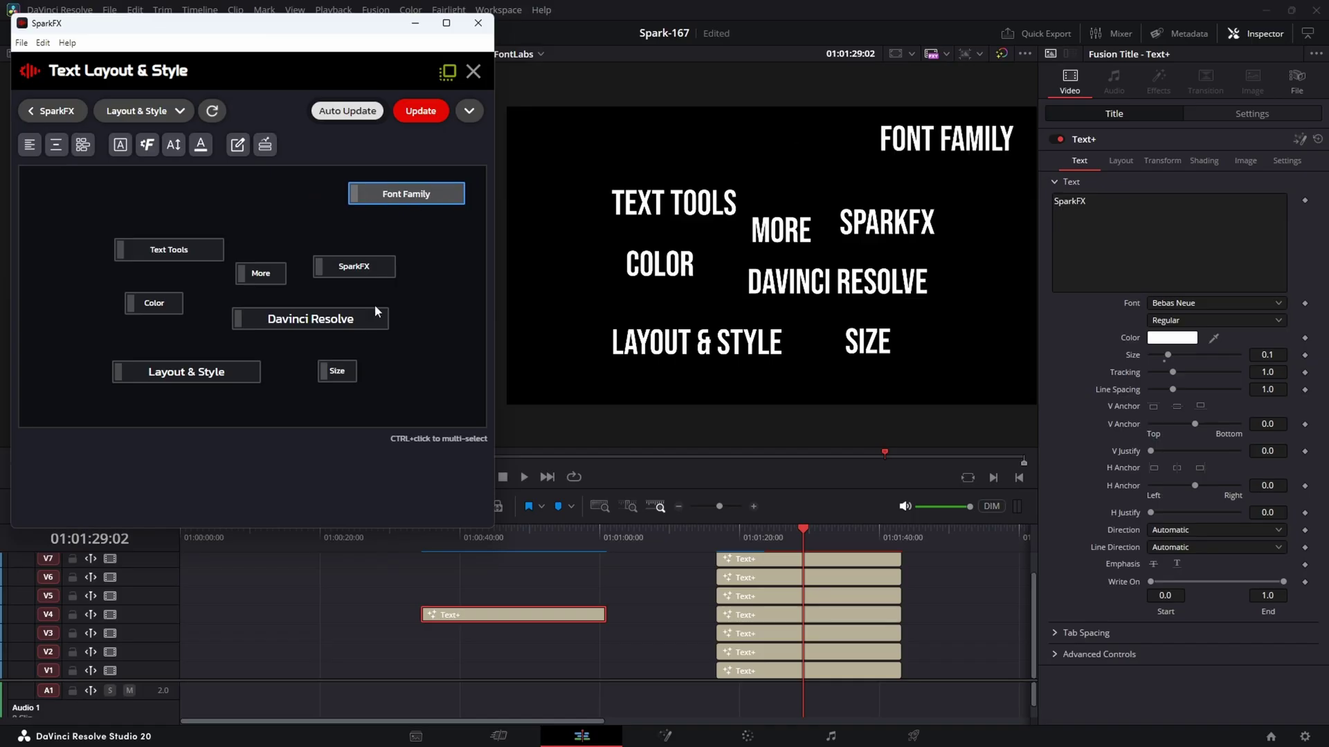
pyautogui.moveTo(358, 265); pyautogui.dragTo(426, 255)
pyautogui.moveTo(261, 272); pyautogui.dragTo(341, 265)
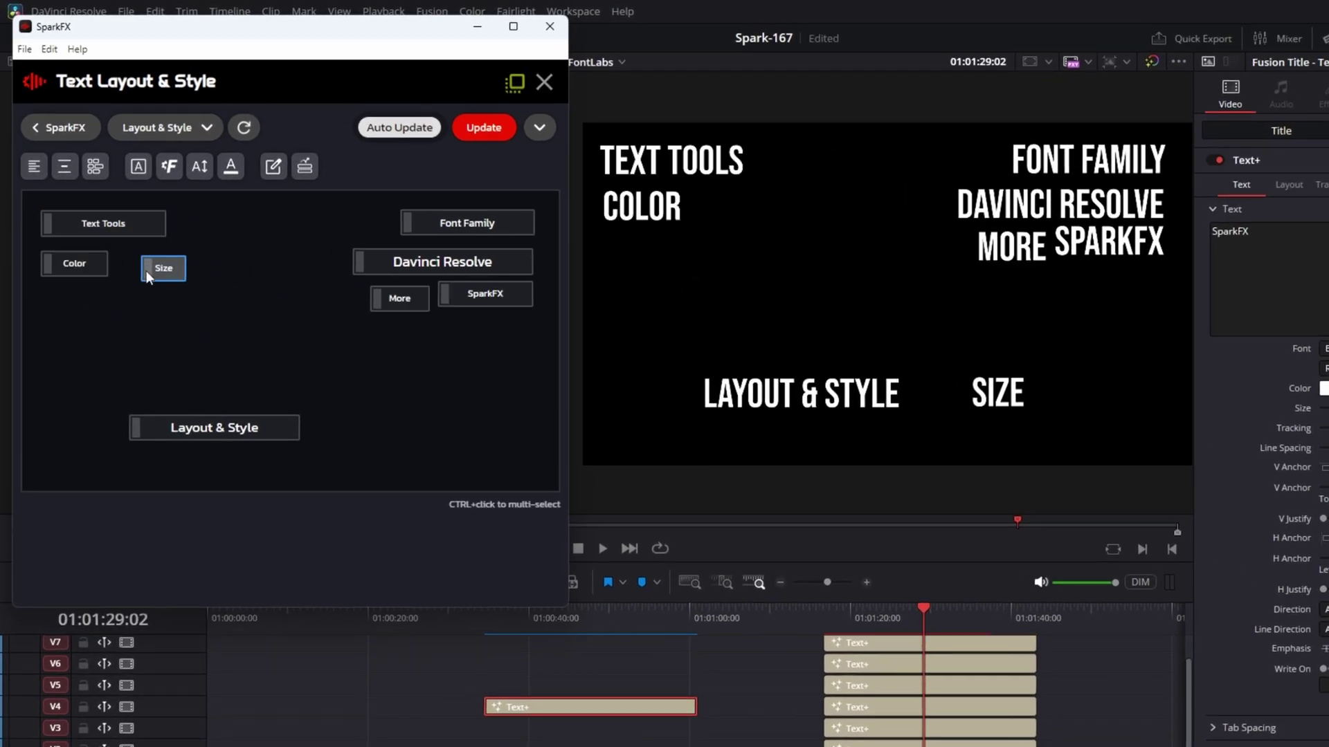
pyautogui.moveTo(137, 267); pyautogui.dragTo(127, 266)
pyautogui.moveTo(234, 421); pyautogui.dragTo(169, 351)
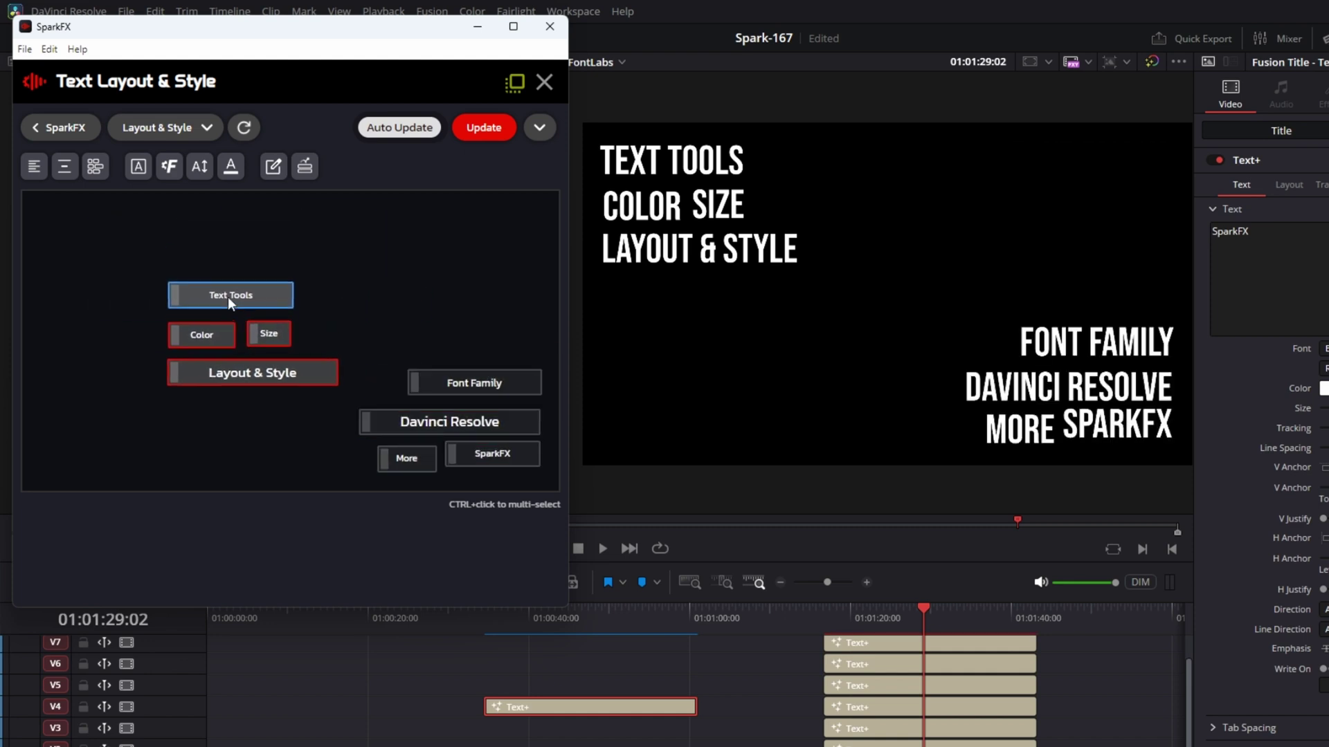
# - Arrange all word titles into a grid and give FONT FAMILY a saved style
pyautogui.click(244, 384)
pyautogui.moveTo(140, 331); pyautogui.dragTo(528, 471)
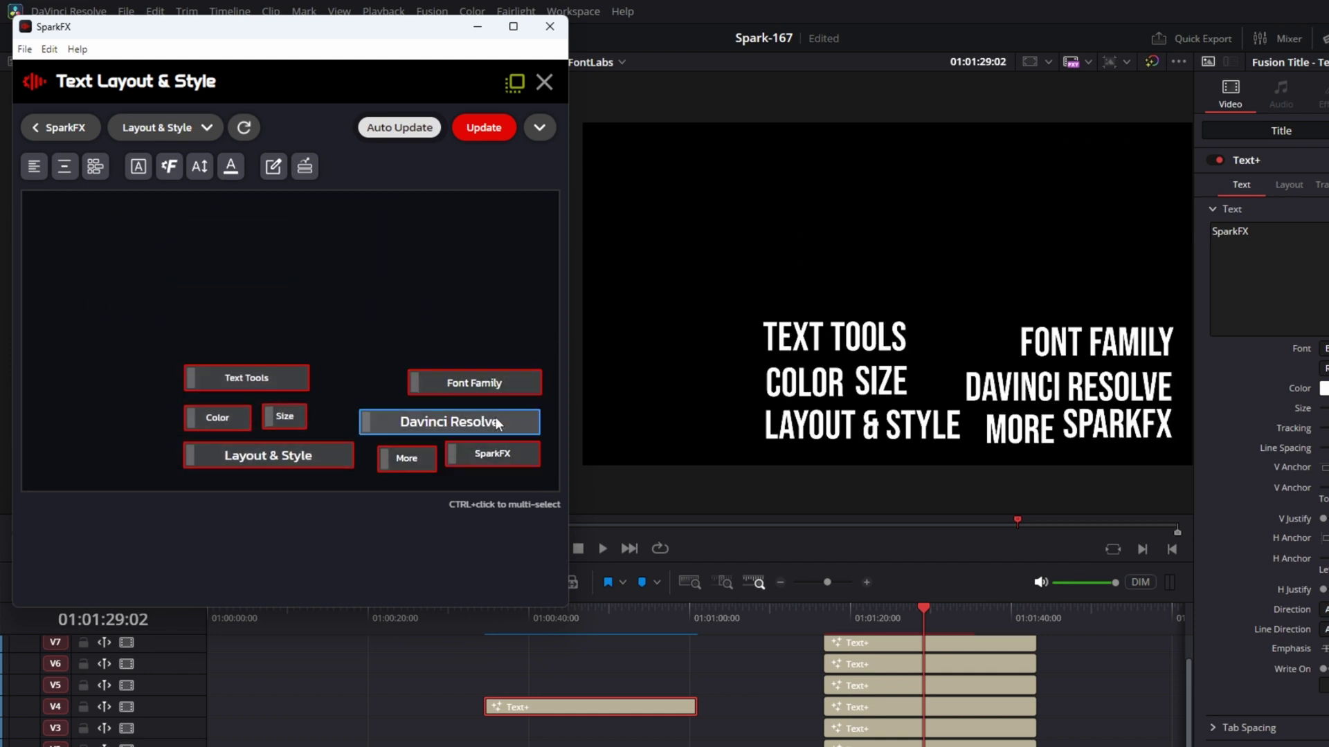
pyautogui.click(95, 167)
pyautogui.click(66, 208)
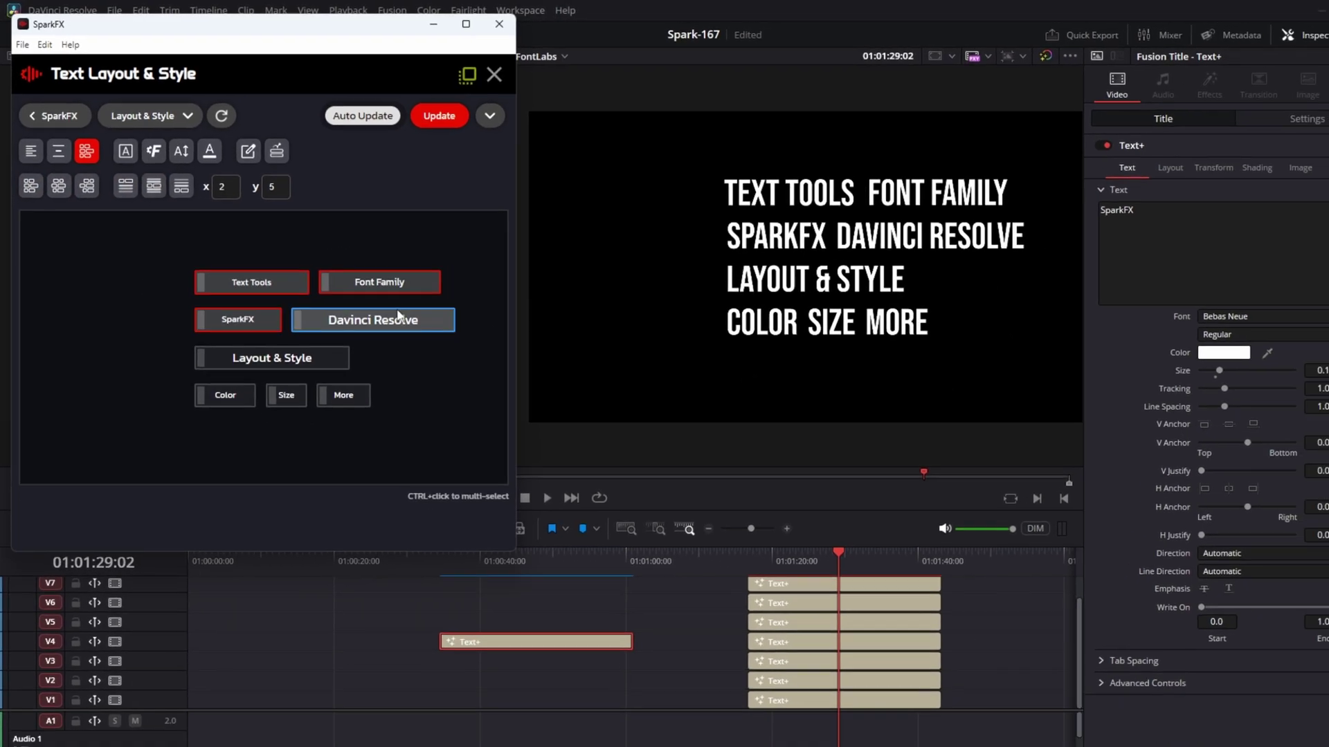
pyautogui.rightClick(353, 278)
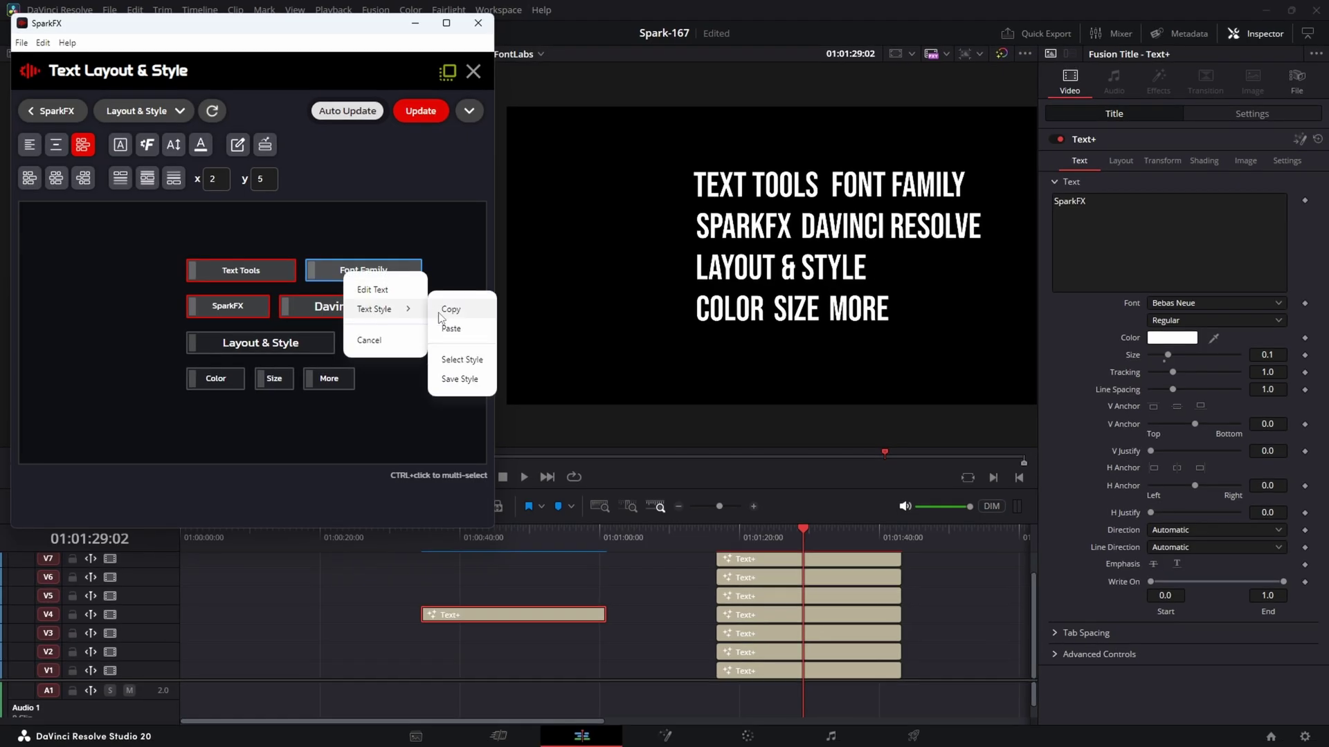
pyautogui.click(374, 307)
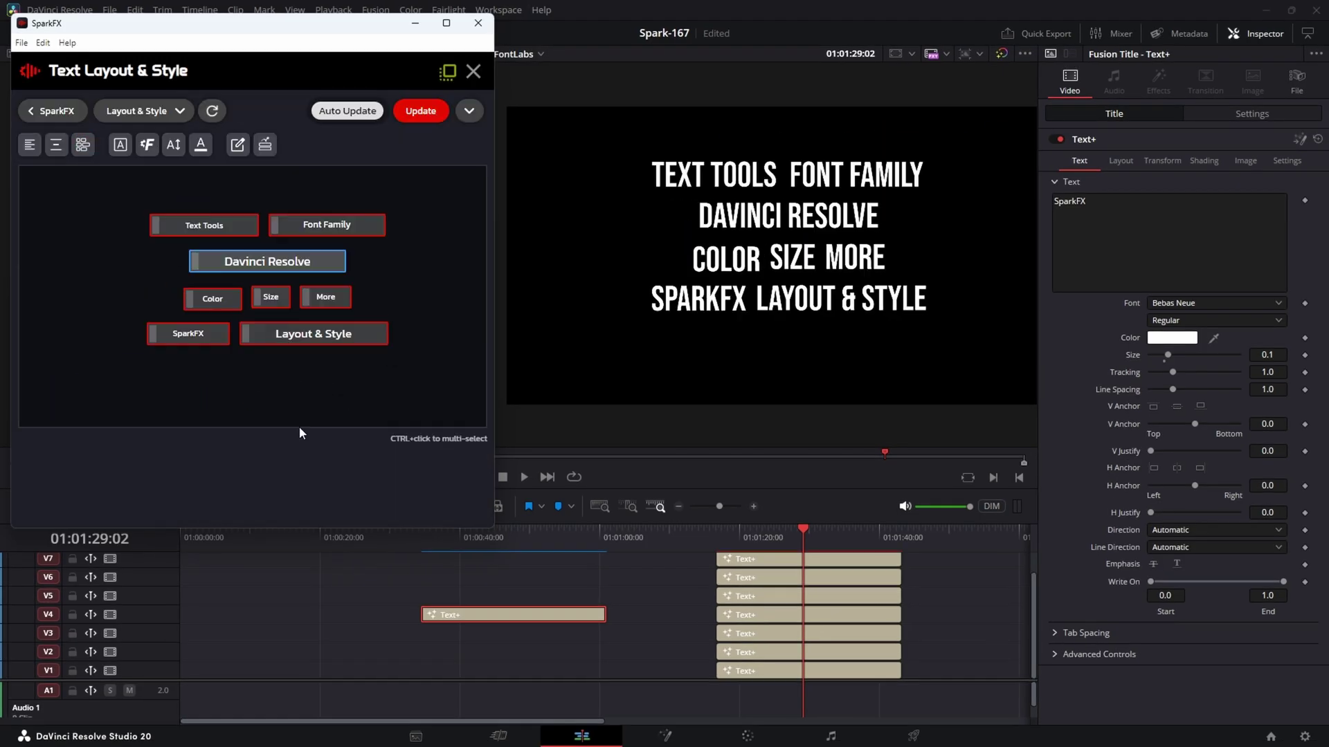
# - Preview the Text Size and Font controls, ending on the Color swatch row
pyautogui.click(174, 145)
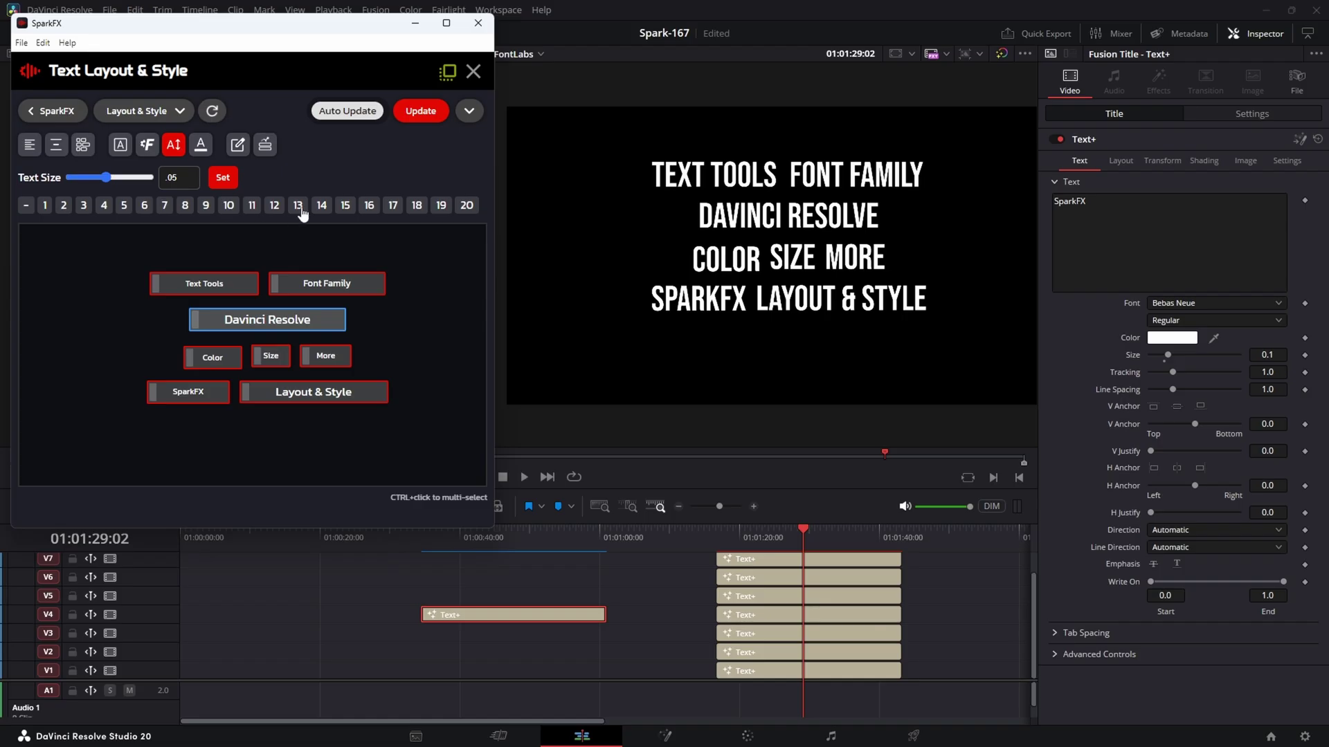
pyautogui.click(200, 147)
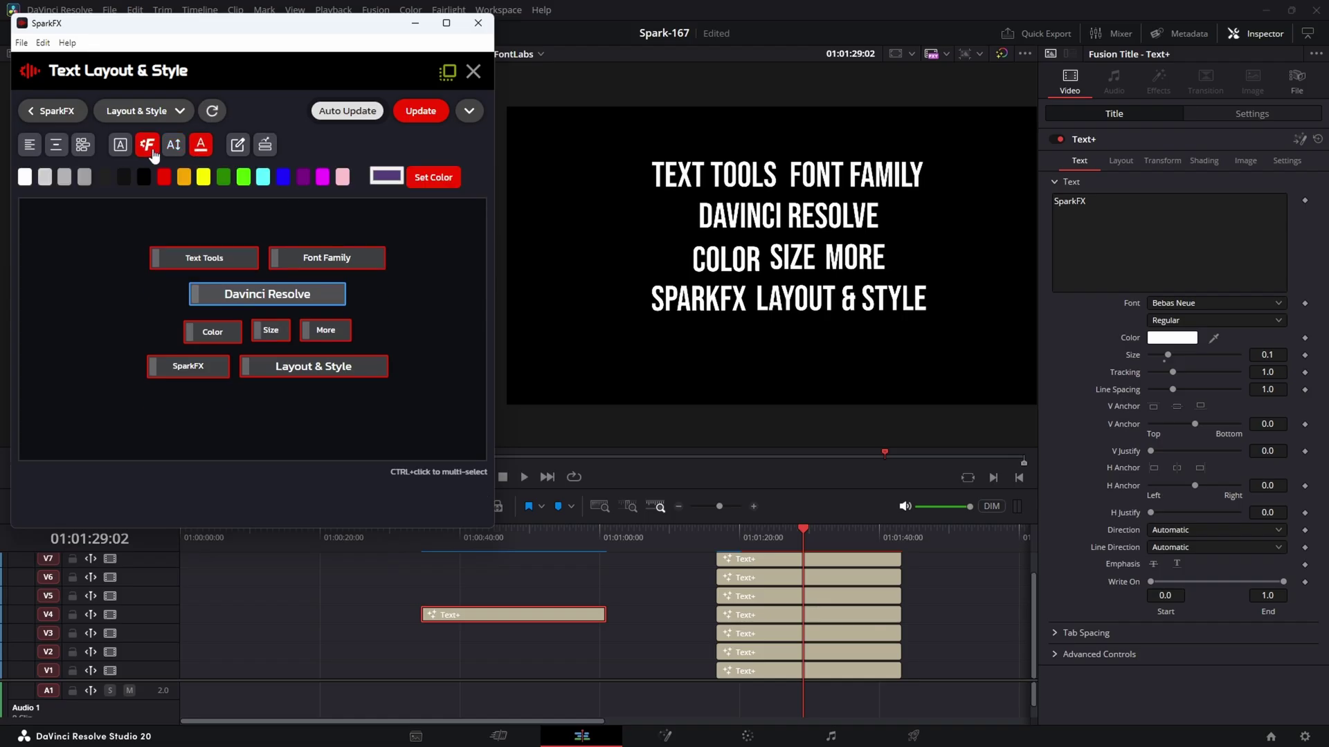
pyautogui.click(148, 146)
pyautogui.click(172, 147)
pyautogui.click(201, 148)
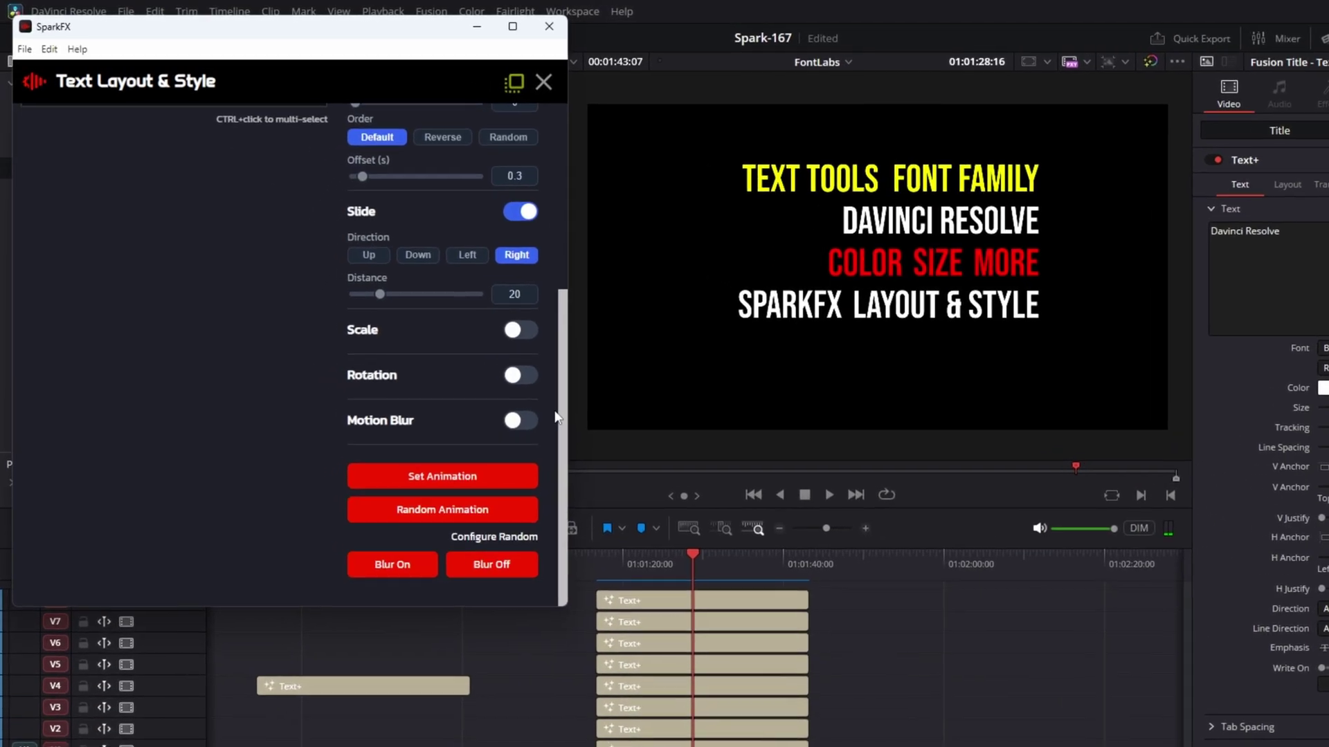
pyautogui.moveTo(489, 190); pyautogui.dragTo(480, 273)
pyautogui.moveTo(553, 317); pyautogui.dragTo(558, 204)
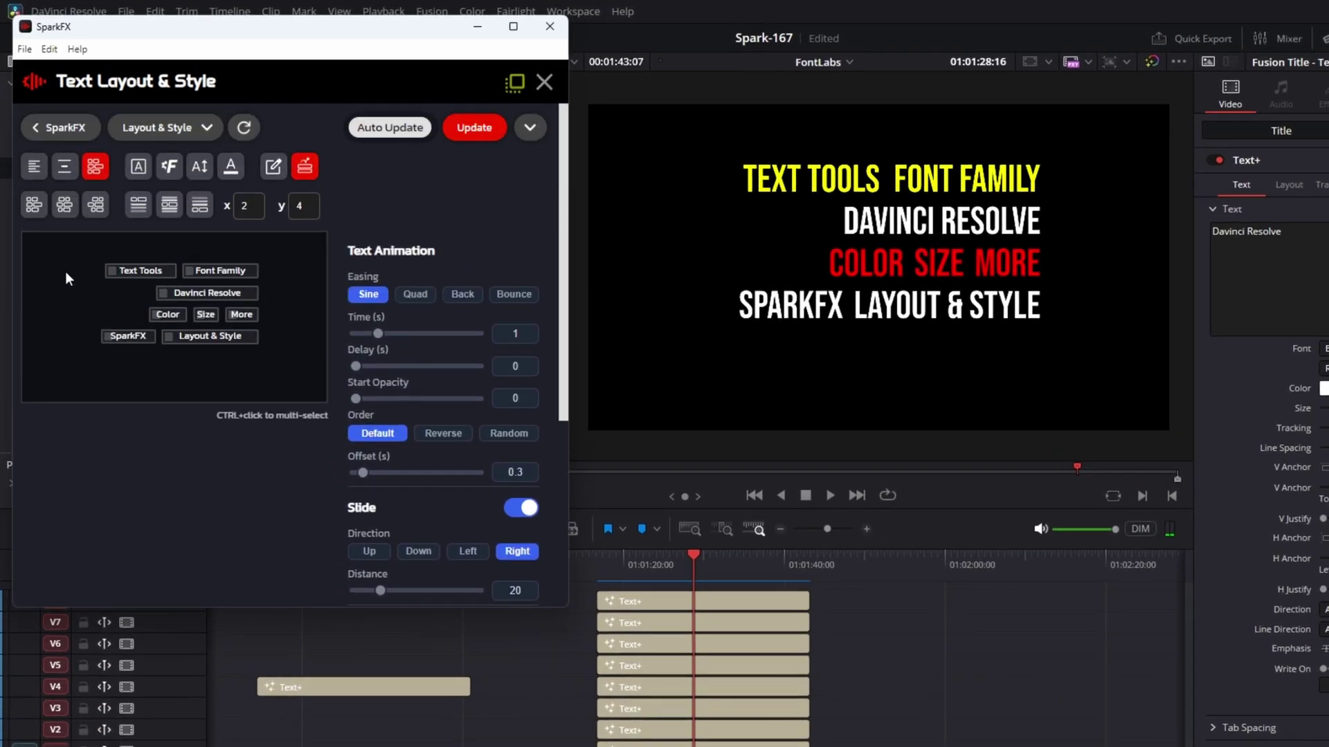
# - Select all title pieces, set 0.5 s duration and random order, then preview playback
pyautogui.moveTo(275, 357); pyautogui.dragTo(275, 355)
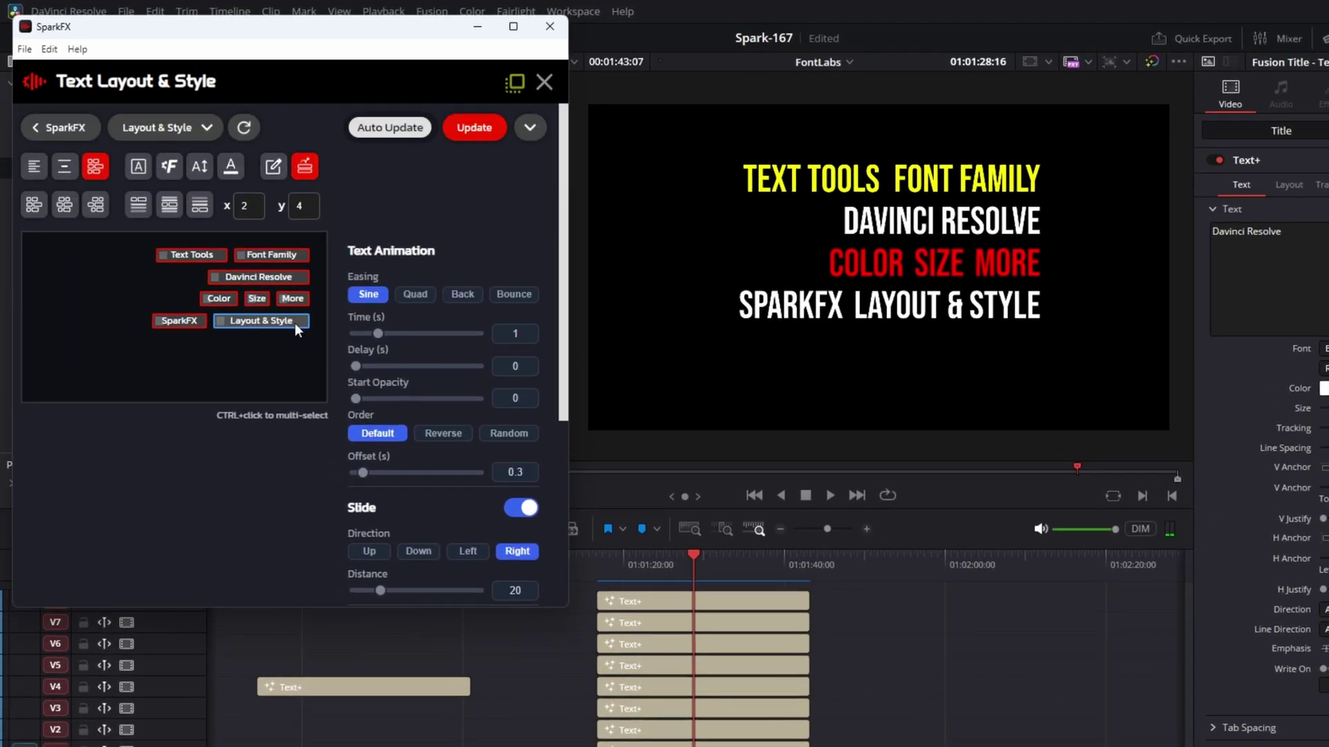
pyautogui.click(521, 333)
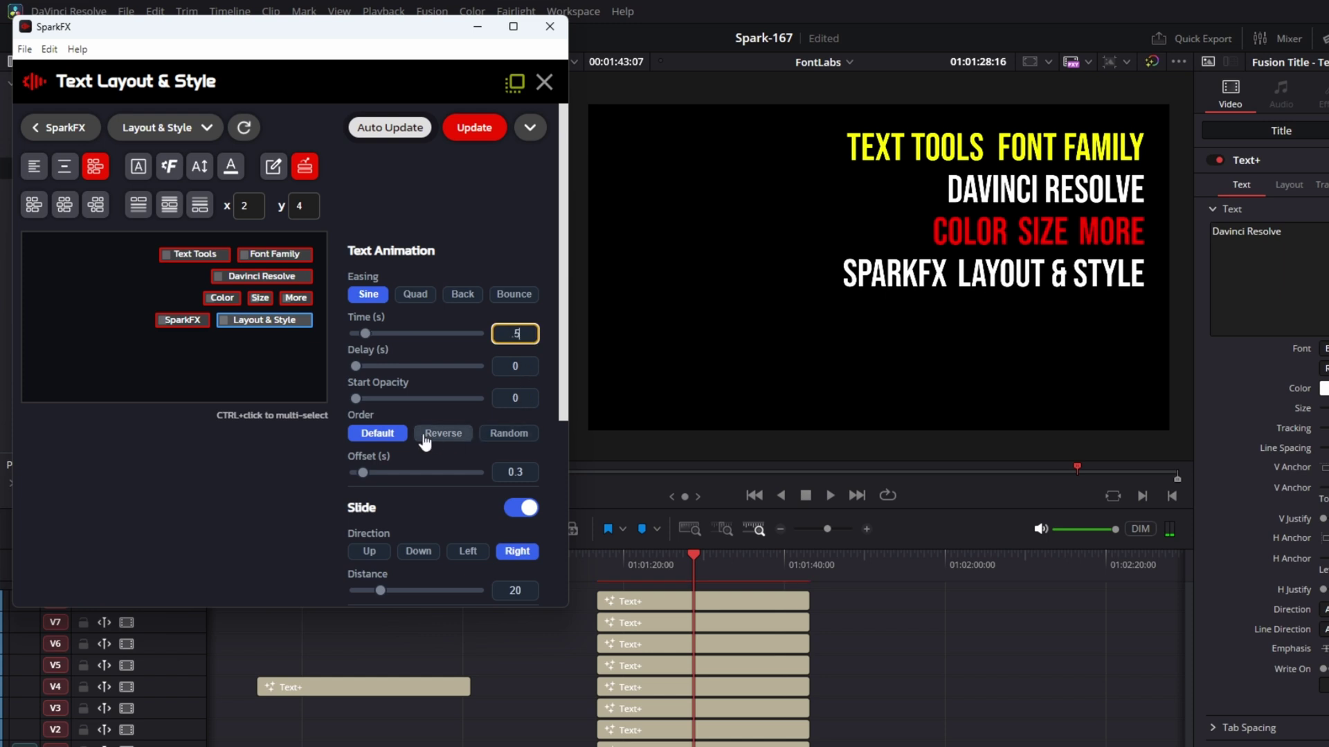
pyautogui.scroll(-1, 391, 474)
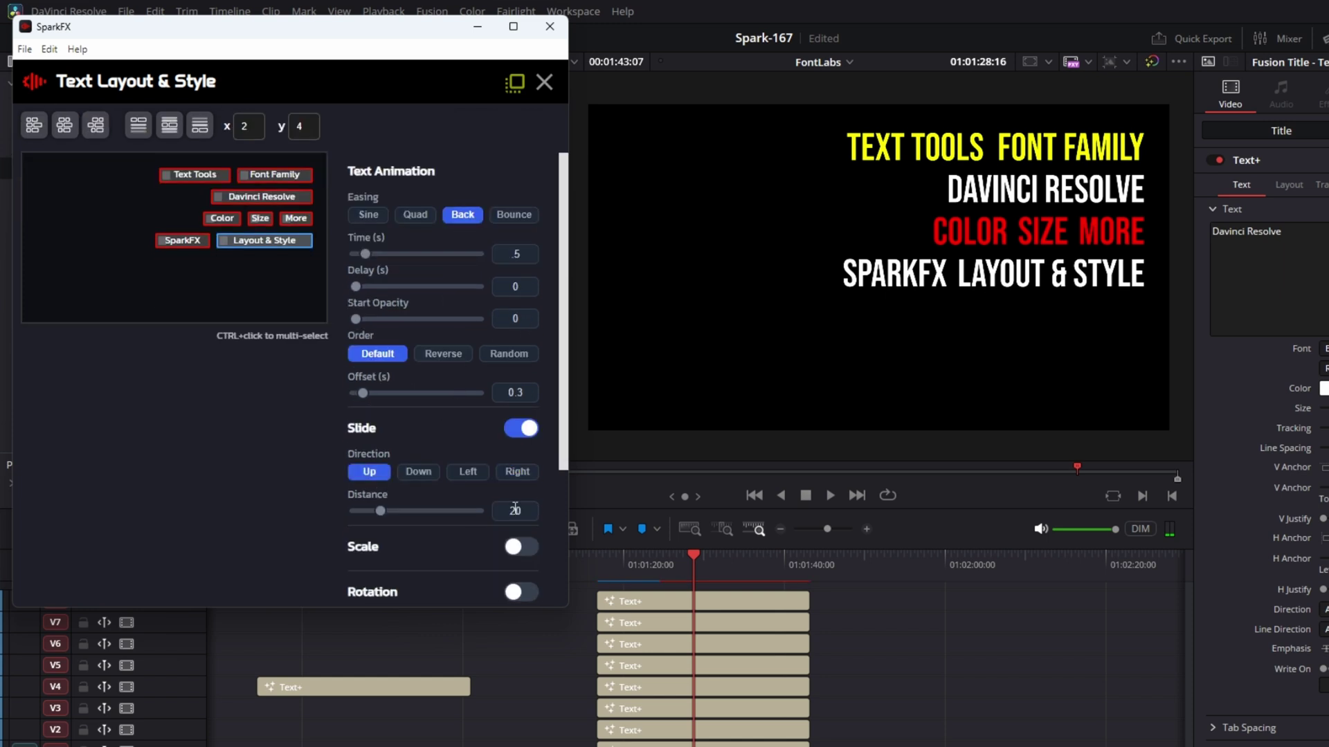
pyautogui.scroll(-3, 550, 337)
pyautogui.click(601, 557)
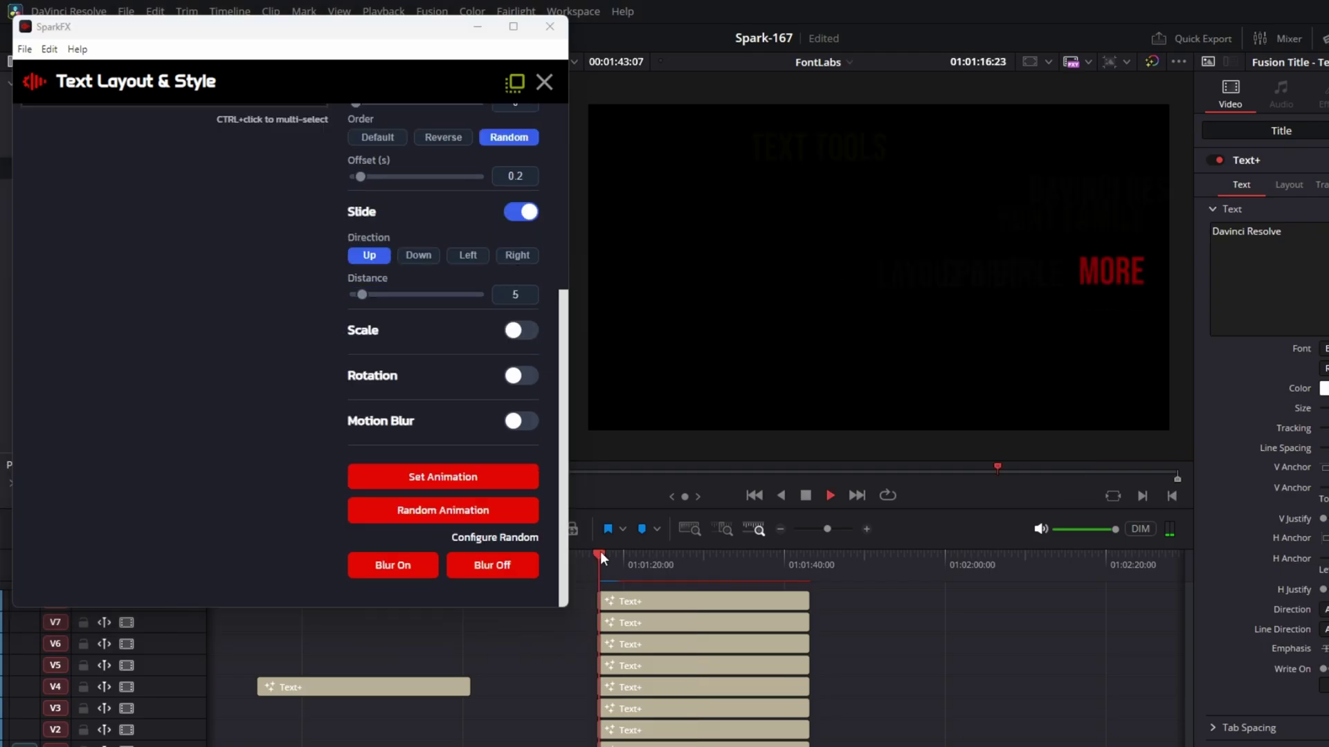
pyautogui.press('space')
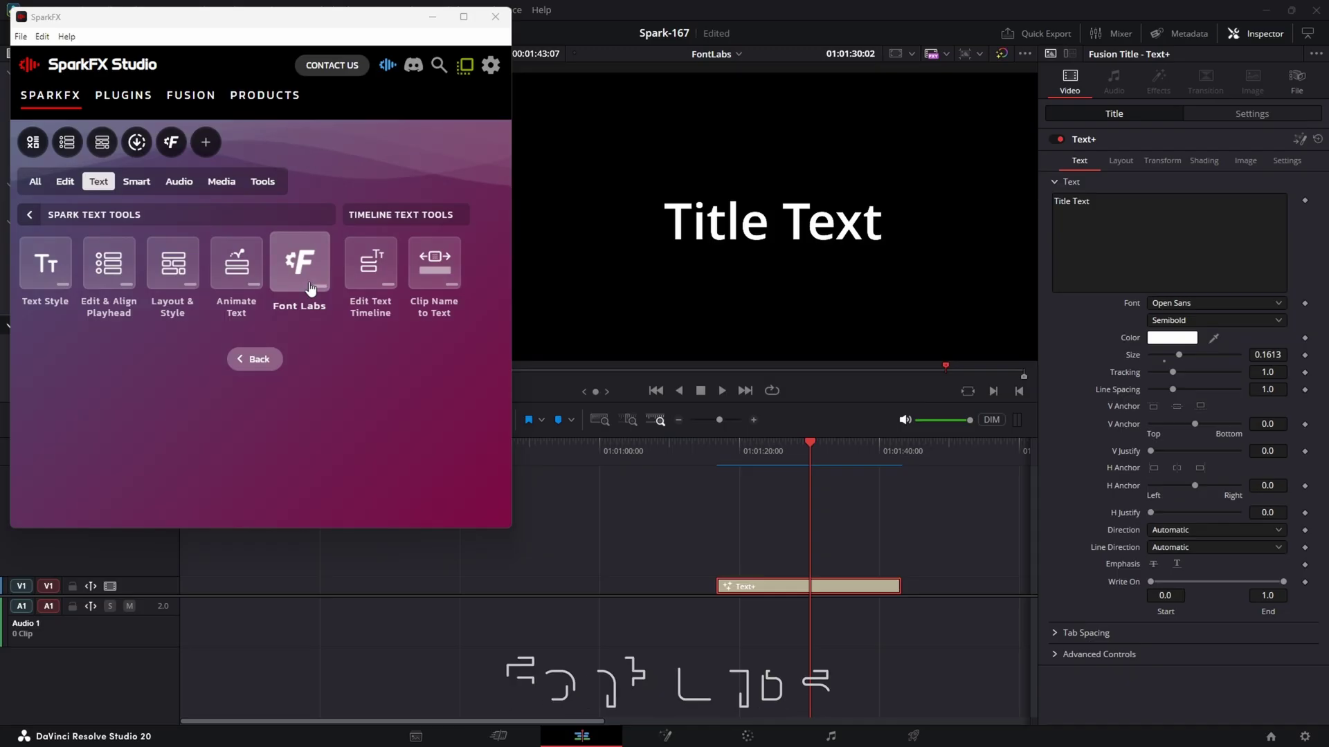
# - In Font Labs, enter preview text, filter favourites, and try Acme, Anton and Bernadette
pyautogui.click(309, 288)
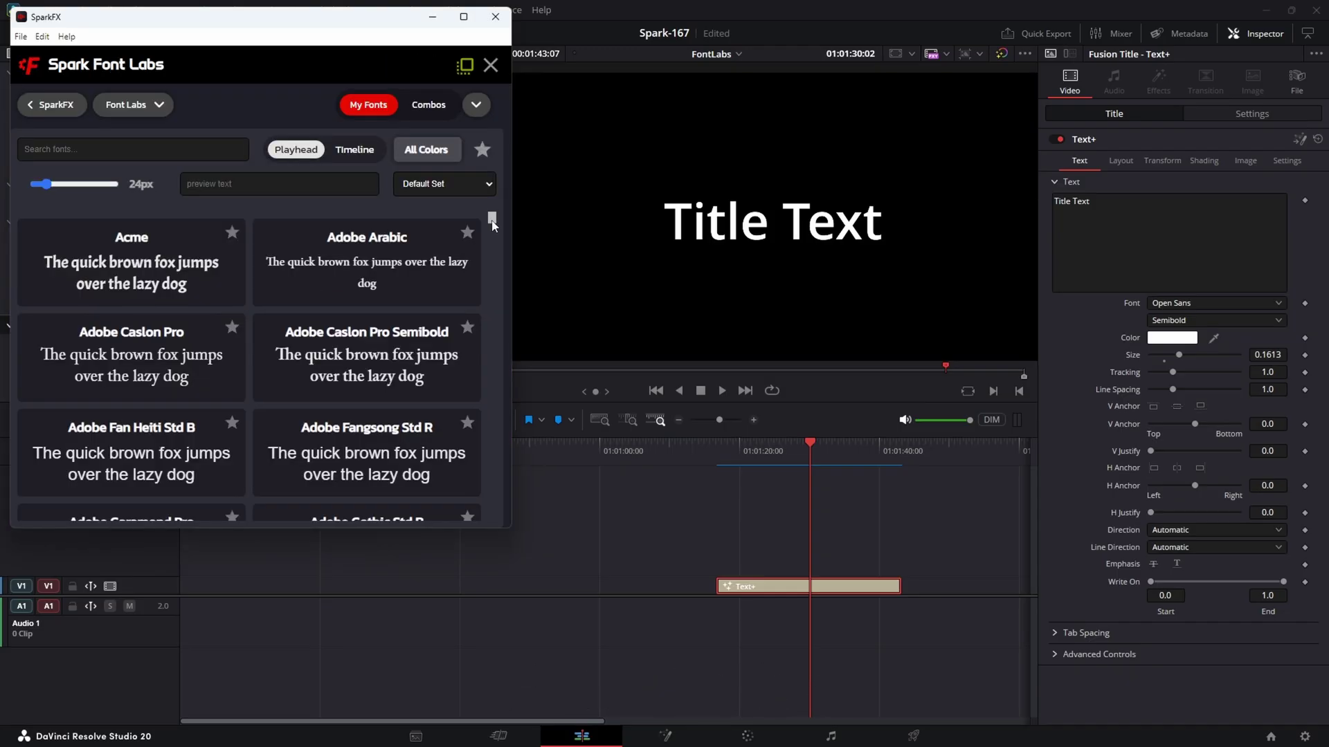
pyautogui.moveTo(492, 222); pyautogui.dragTo(478, 277)
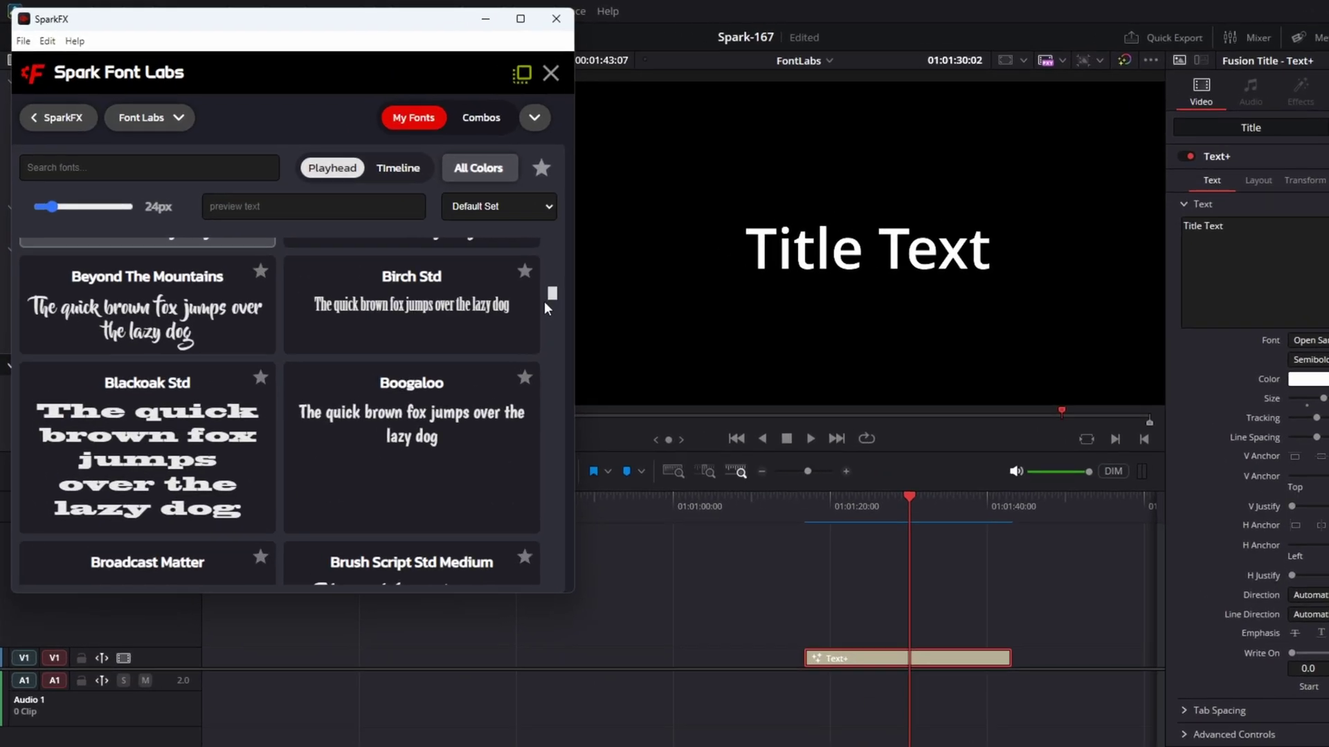
pyautogui.click(151, 169)
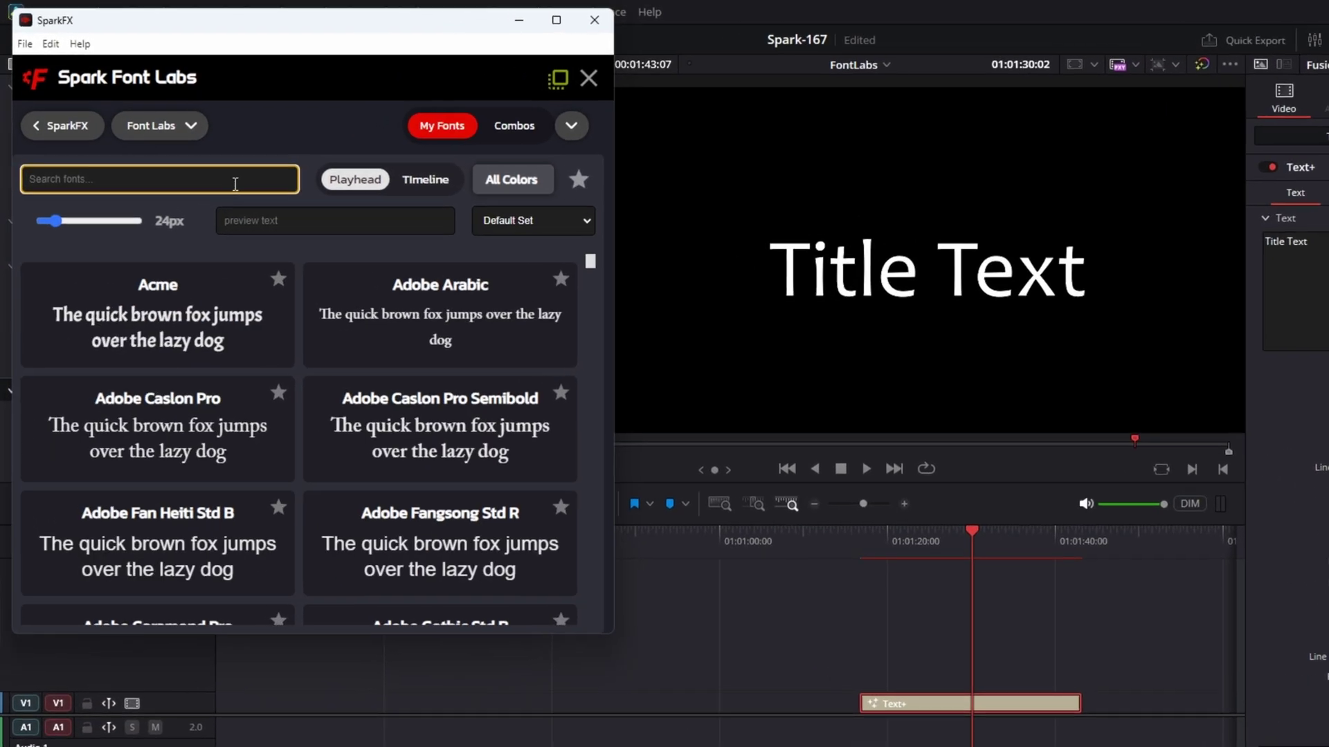
pyautogui.write('beb')
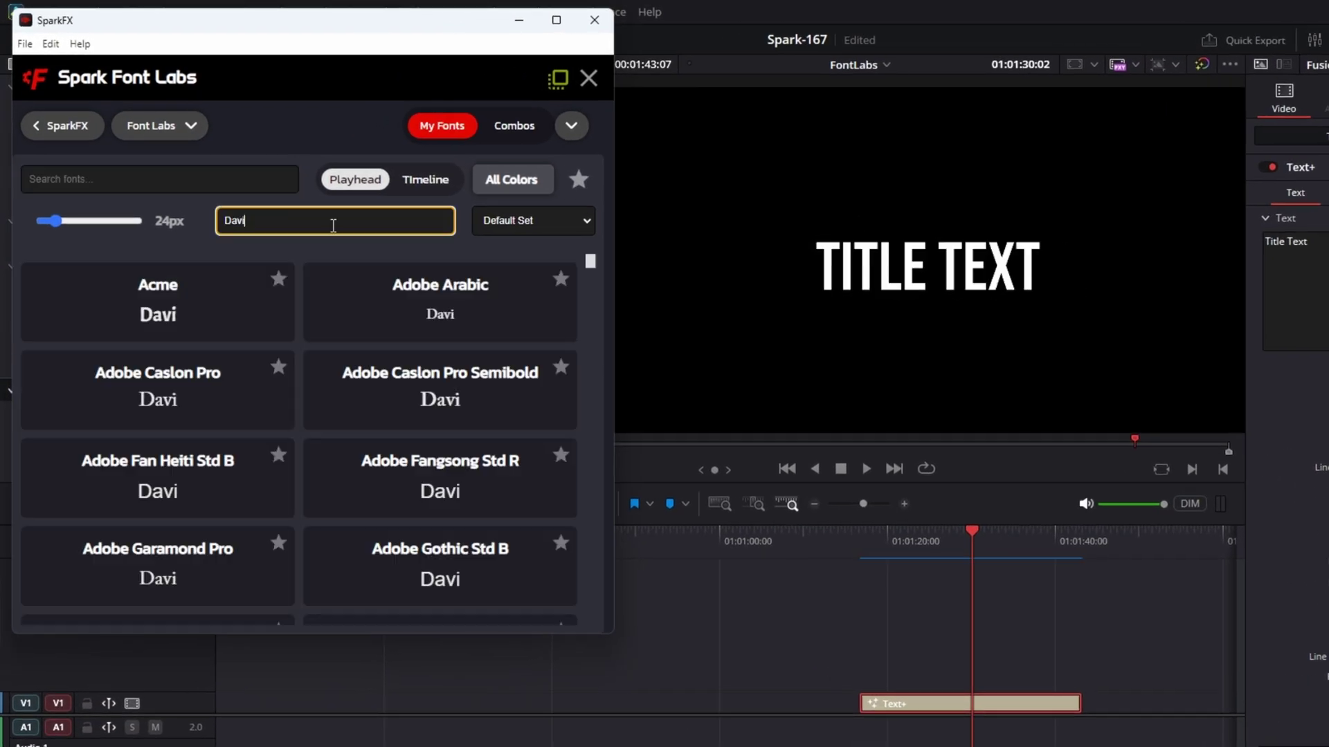
pyautogui.write('ci Resolve')
pyautogui.click(578, 180)
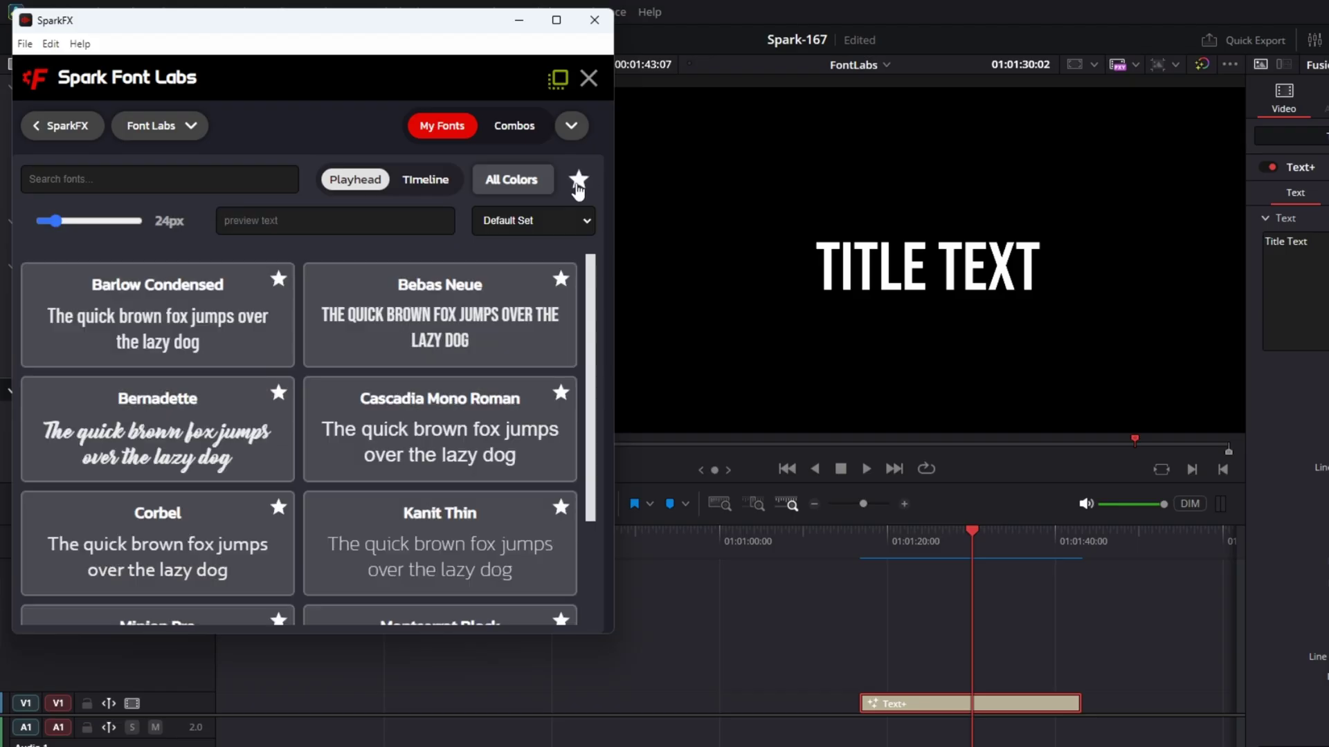
pyautogui.moveTo(590, 361); pyautogui.dragTo(595, 221)
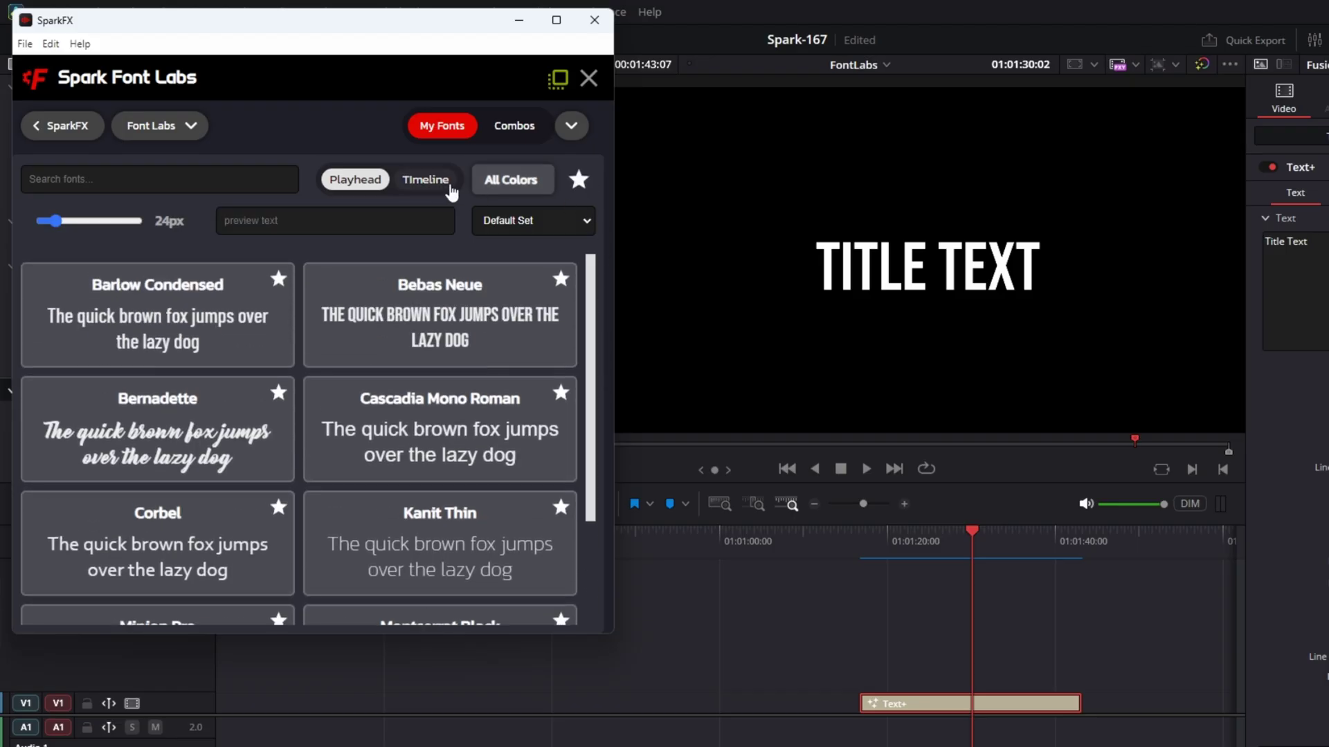
pyautogui.click(234, 308)
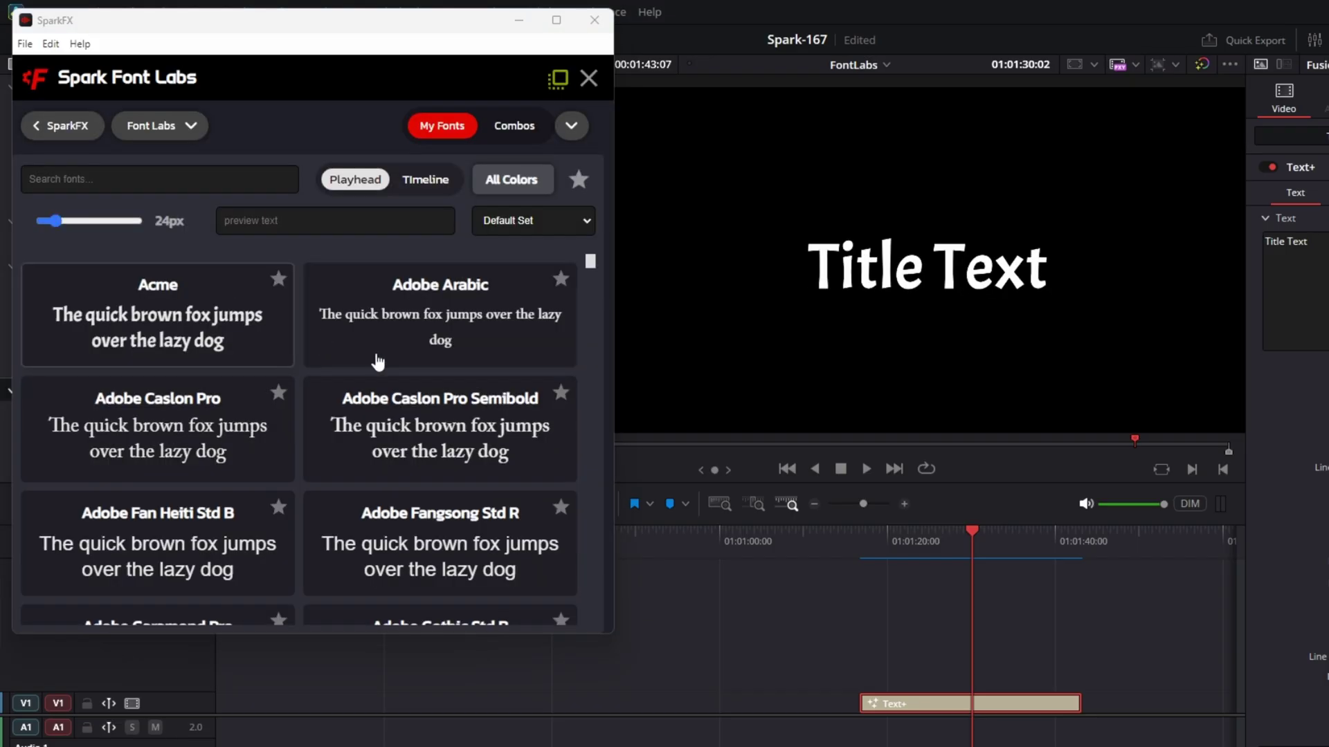
pyautogui.scroll(-5, 460, 424)
pyautogui.scroll(-5, 465, 427)
pyautogui.click(467, 391)
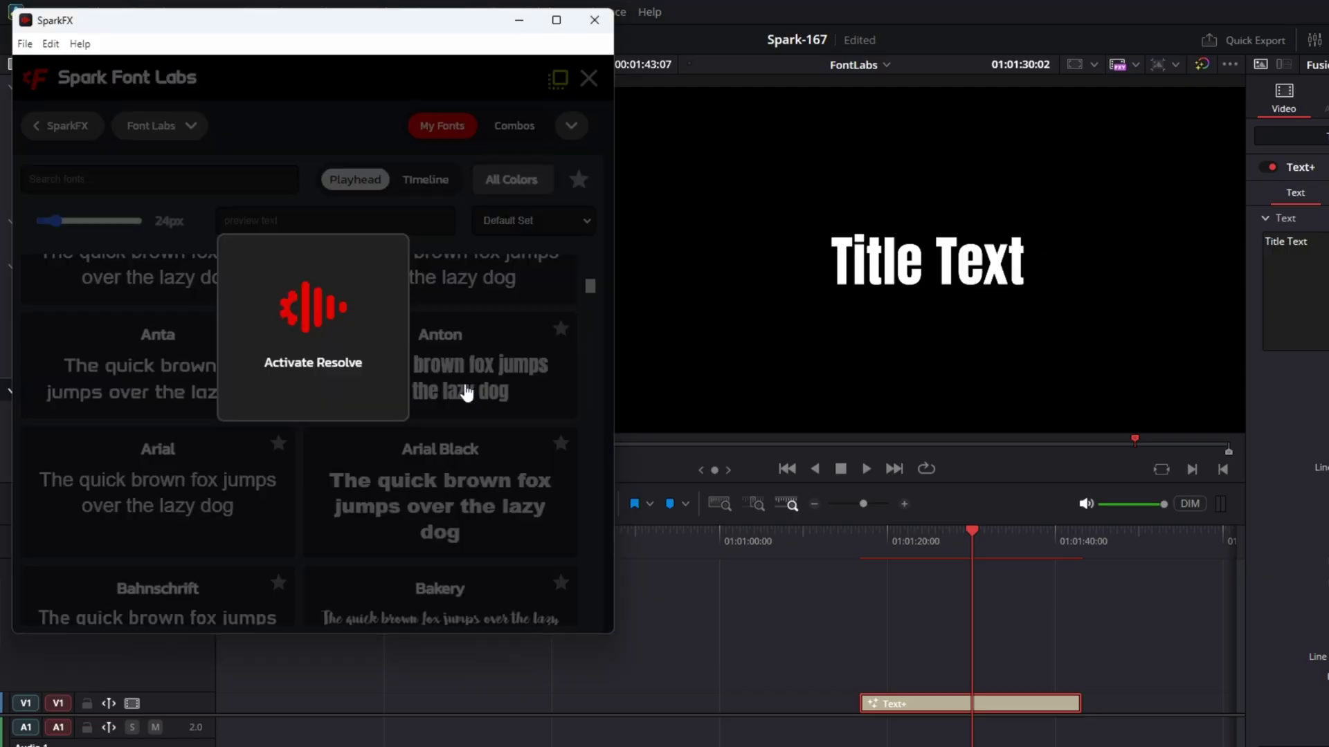
pyautogui.scroll(-5, 467, 392)
pyautogui.click(231, 346)
pyautogui.scroll(-3, 349, 377)
# - Cycle Font Labs combos with Randomize and Swap, reaching pairings like Corbel / Barlow Condensed
pyautogui.click(514, 126)
pyautogui.click(75, 178)
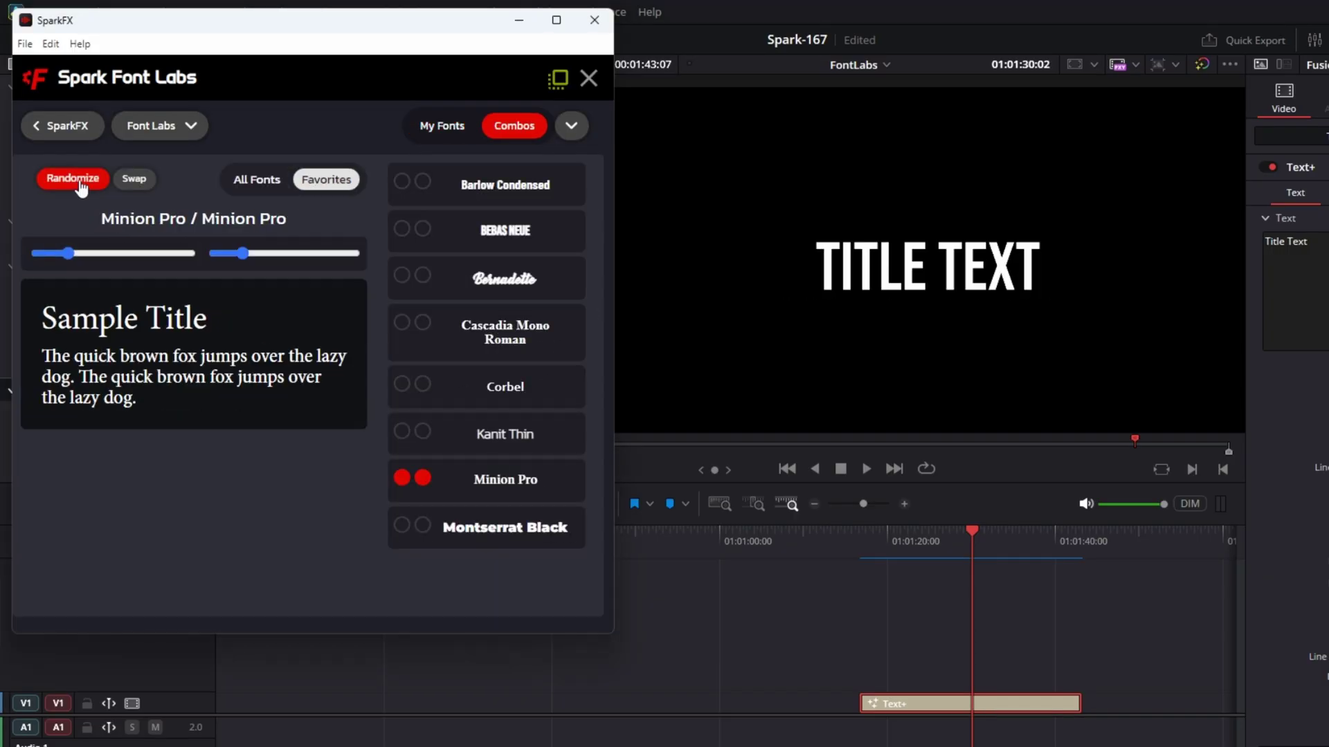
pyautogui.click(79, 184)
pyautogui.click(79, 185)
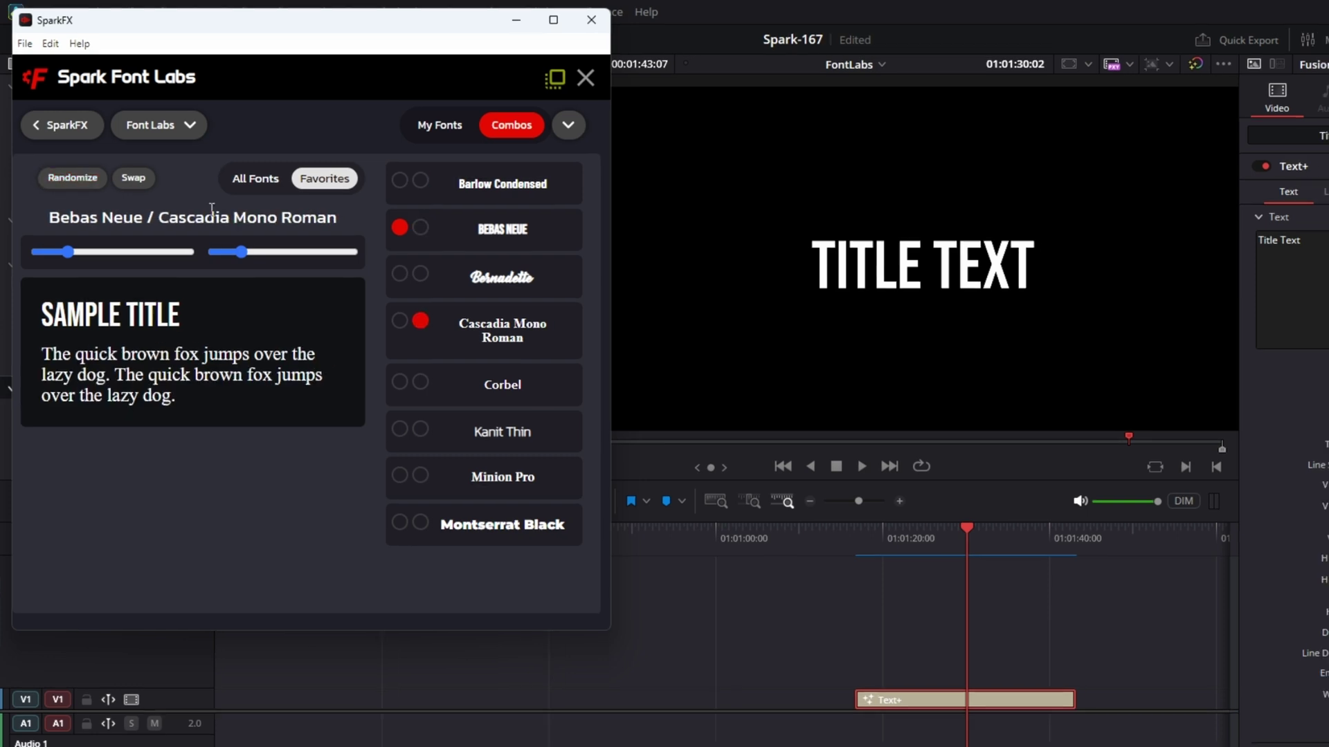
pyautogui.click(79, 184)
pyautogui.click(134, 179)
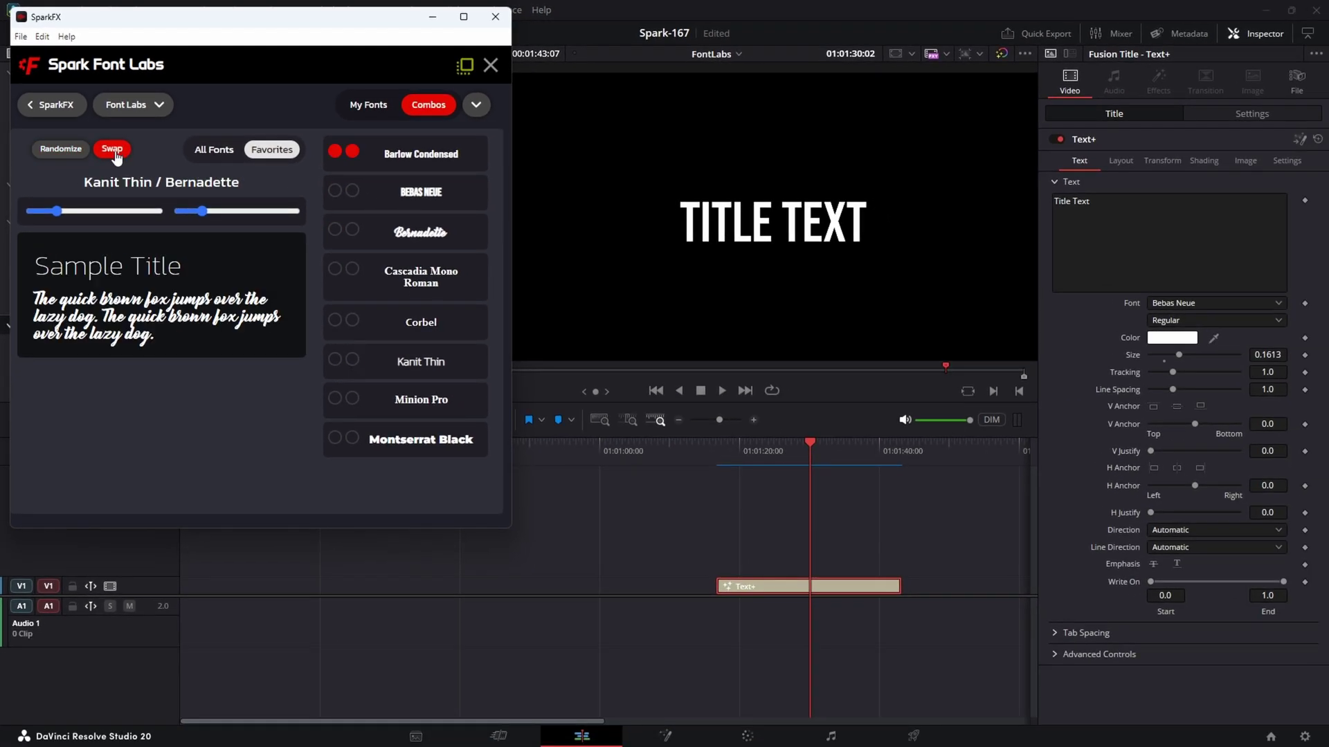
pyautogui.click(65, 149)
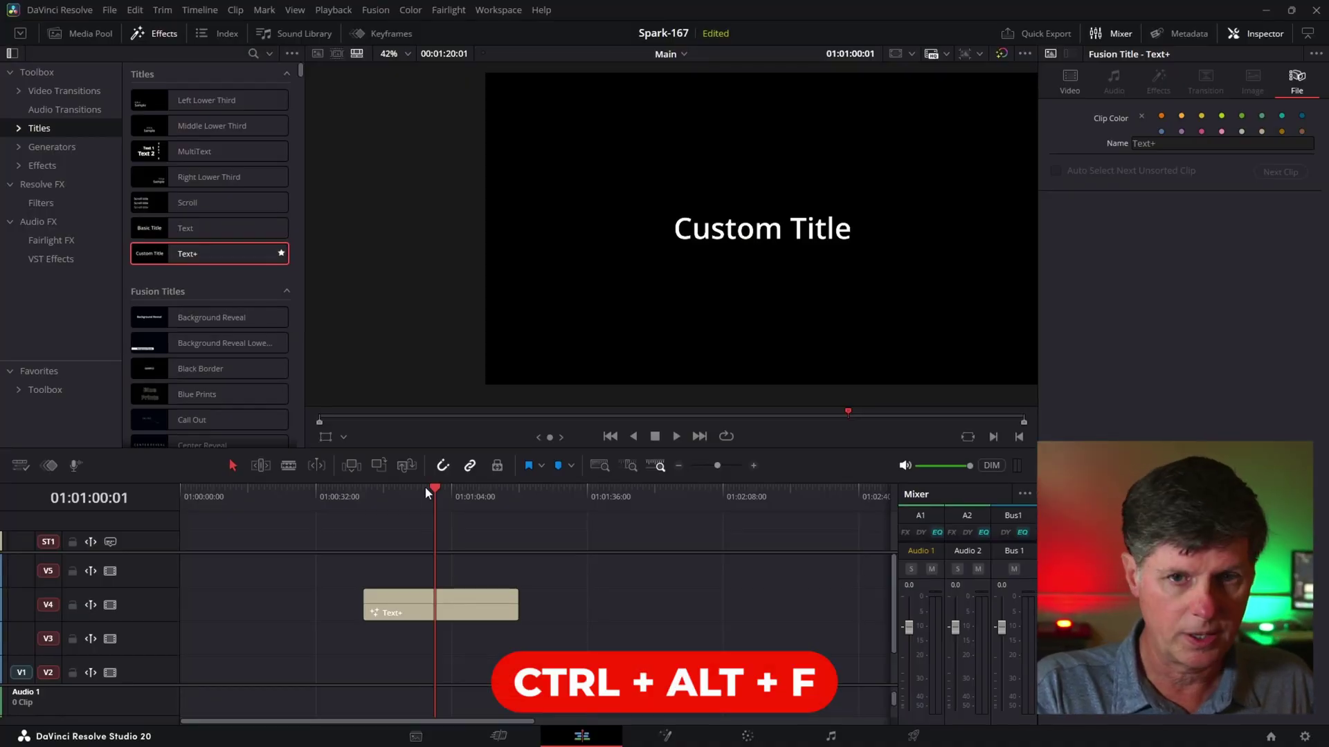
# - Reopen Font Labs with Ctrl+Alt+F and set Custom Title in a condensed all-caps font
pyautogui.hotkey('ctrl', 'alt', 'f')
pyautogui.scroll(-3, 346, 371)
pyautogui.scroll(-3, 317, 254)
pyautogui.click(152, 302)
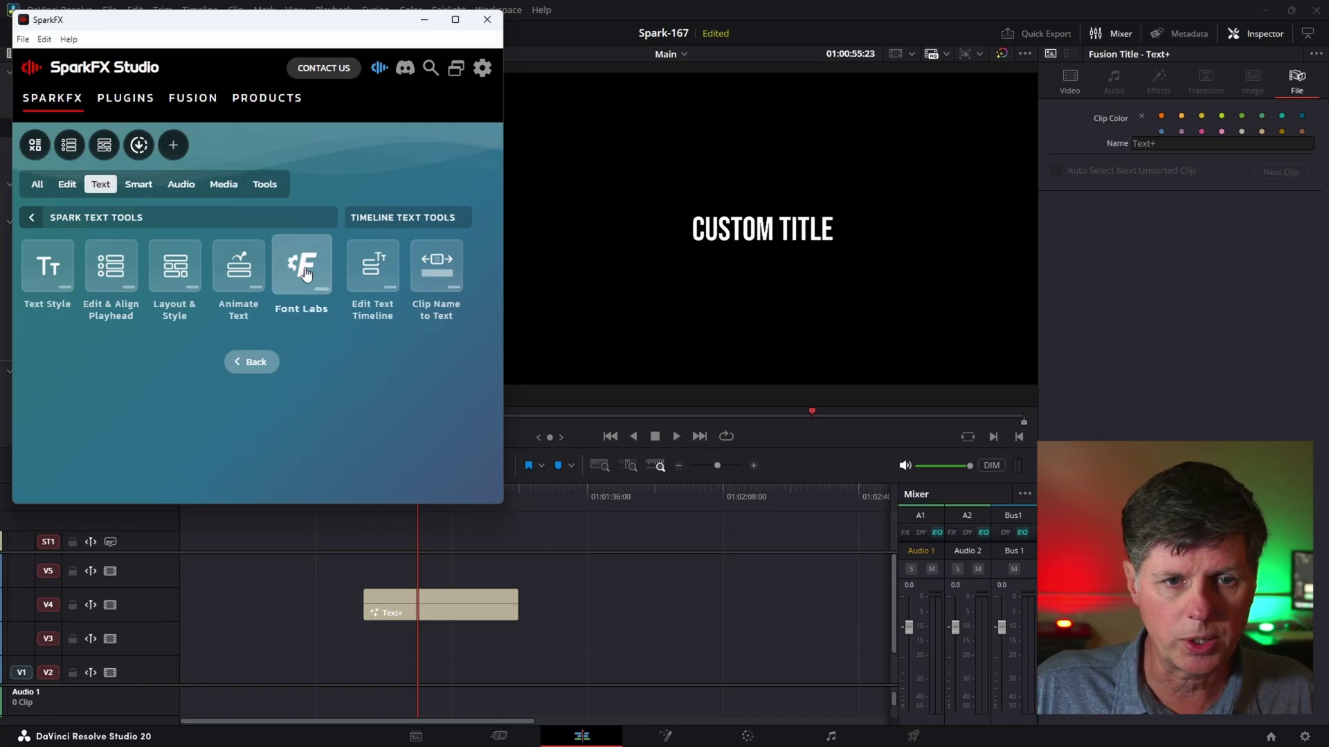
# - Add Font Labs to the quick launch bar, then show Resolve's Workspace Scripts list
pyautogui.rightClick(306, 276)
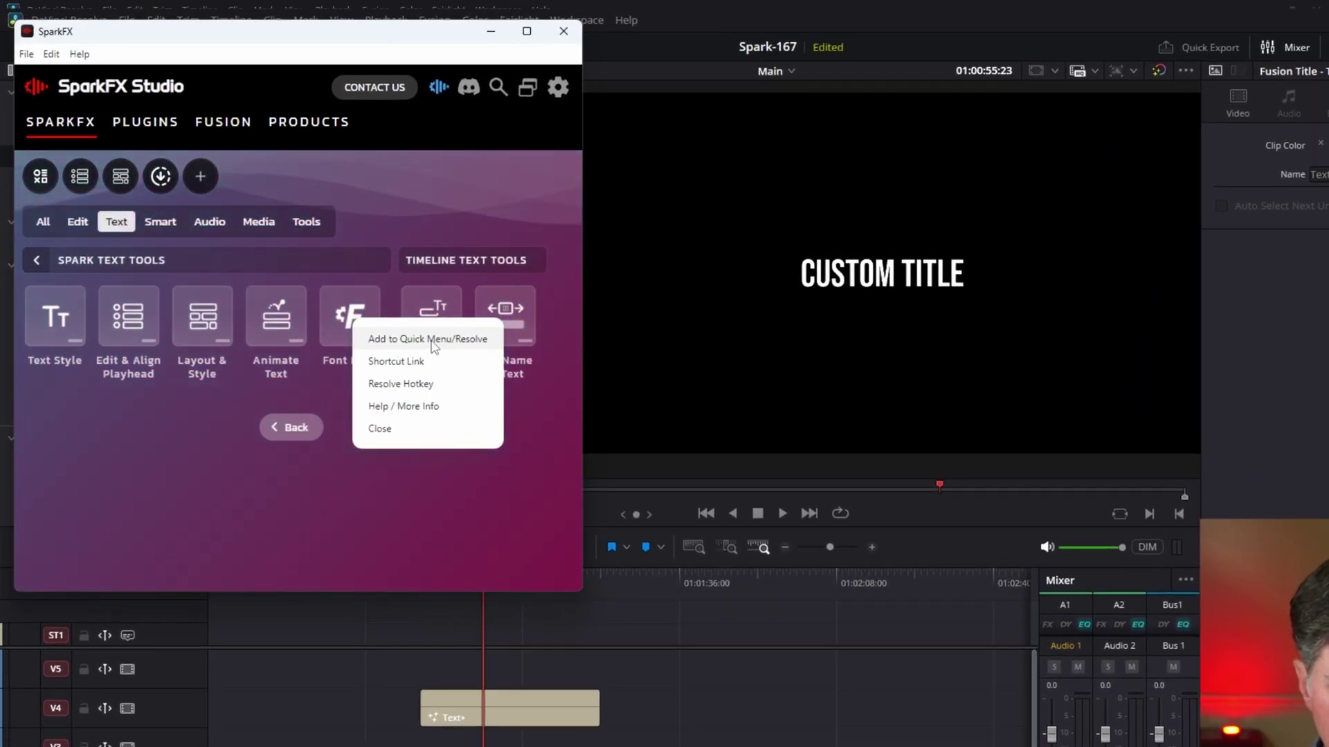
pyautogui.click(402, 340)
pyautogui.click(629, 450)
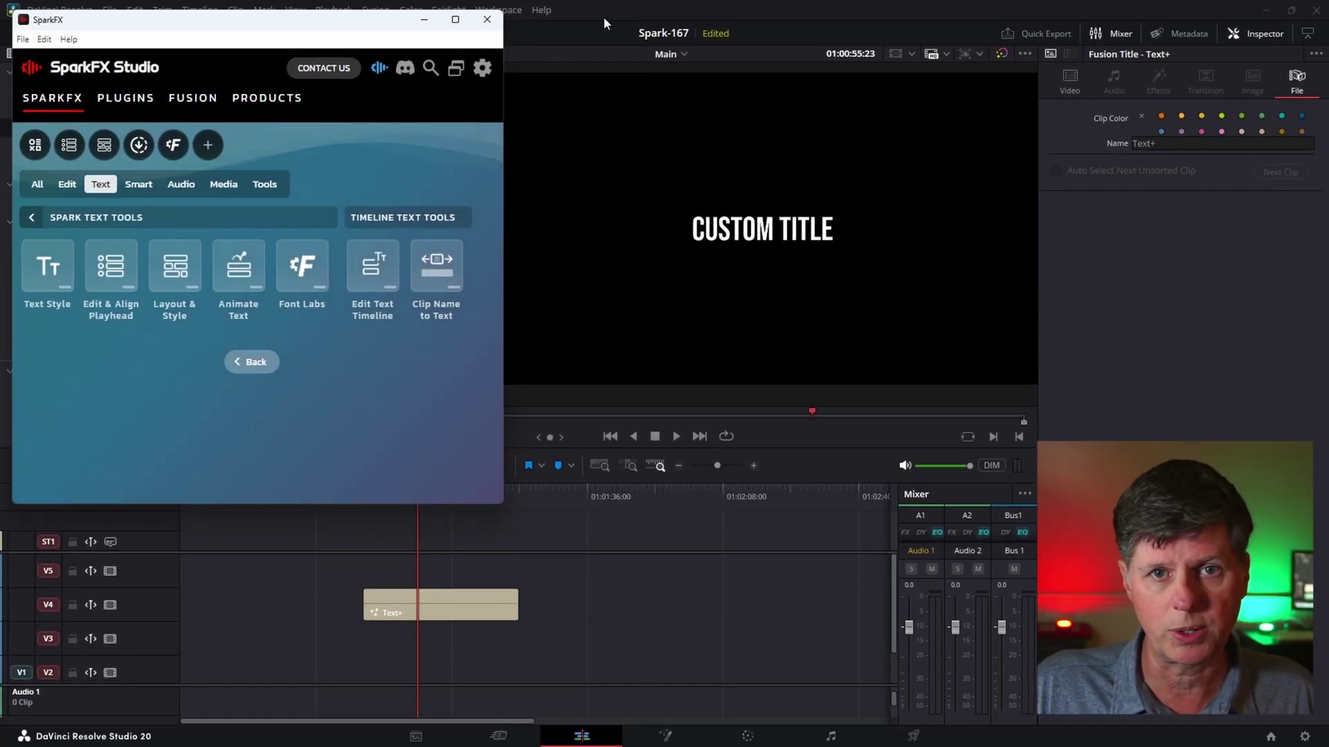
pyautogui.click(603, 17)
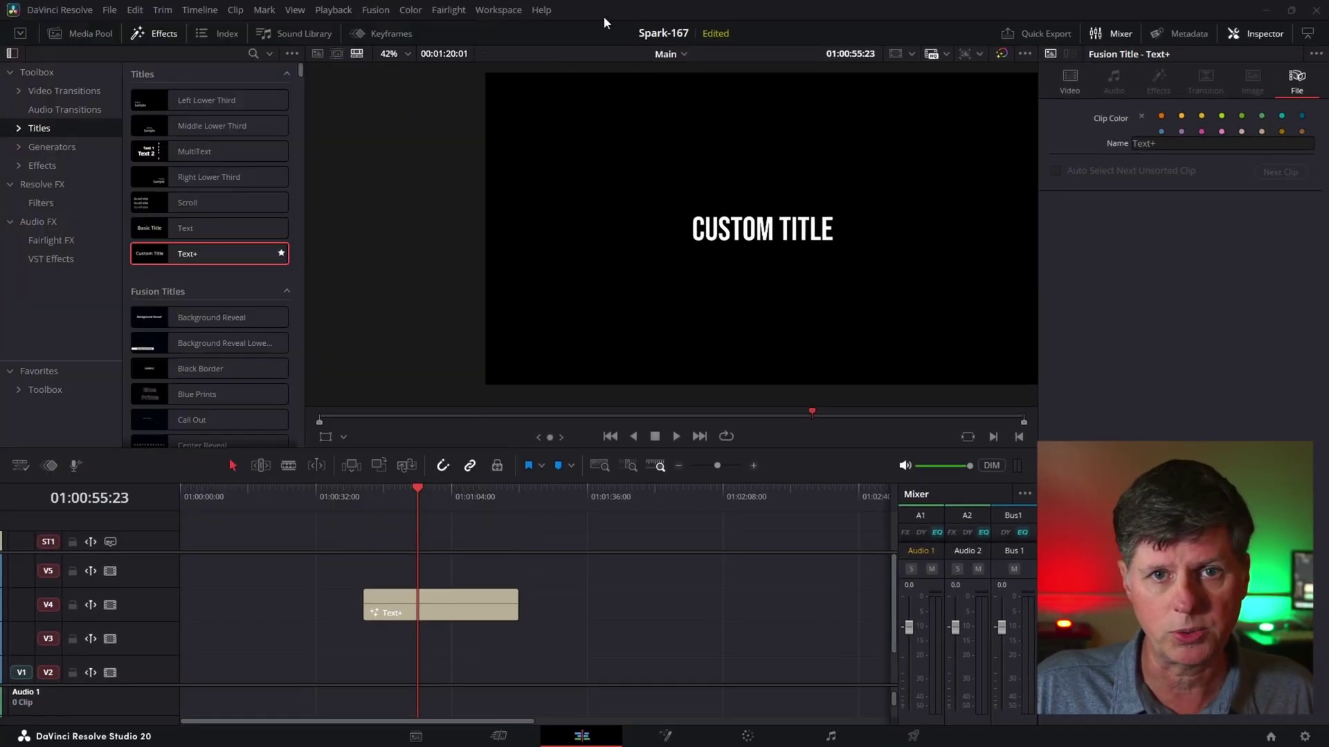
pyautogui.click(500, 11)
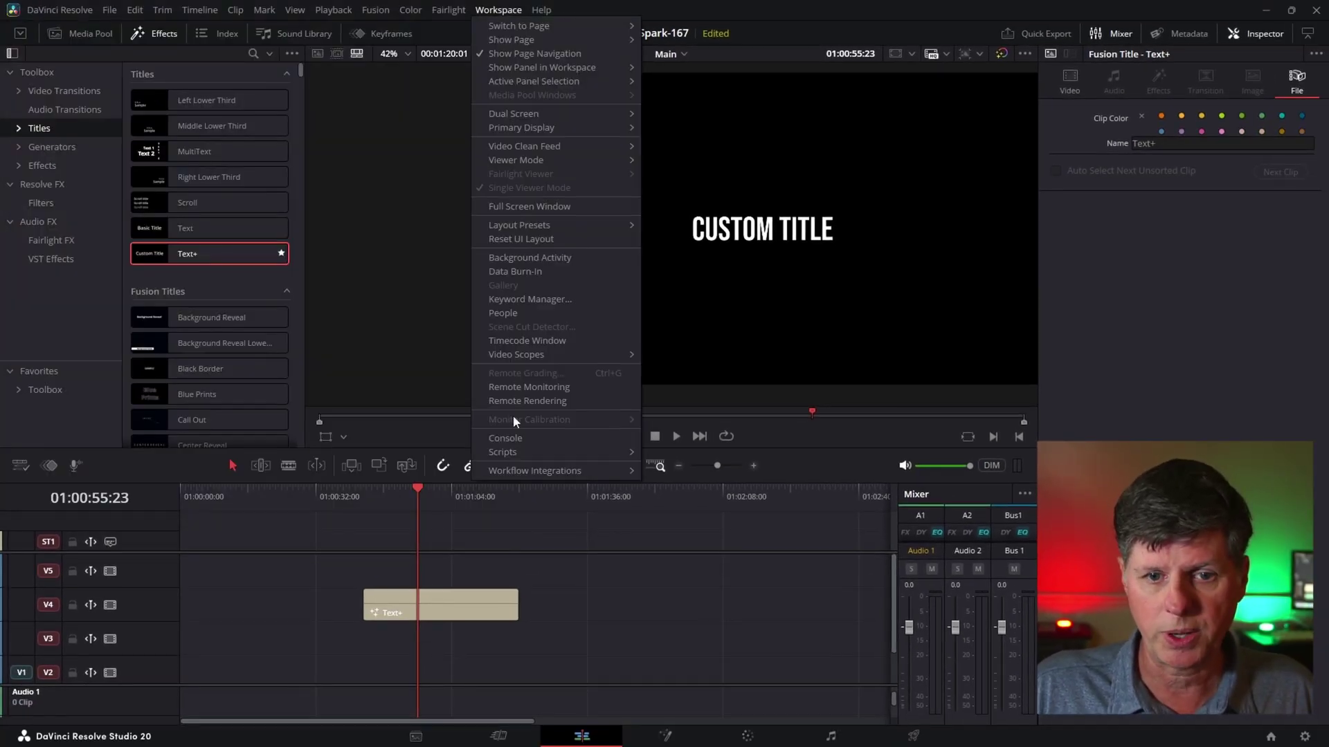
pyautogui.moveTo(502, 453)
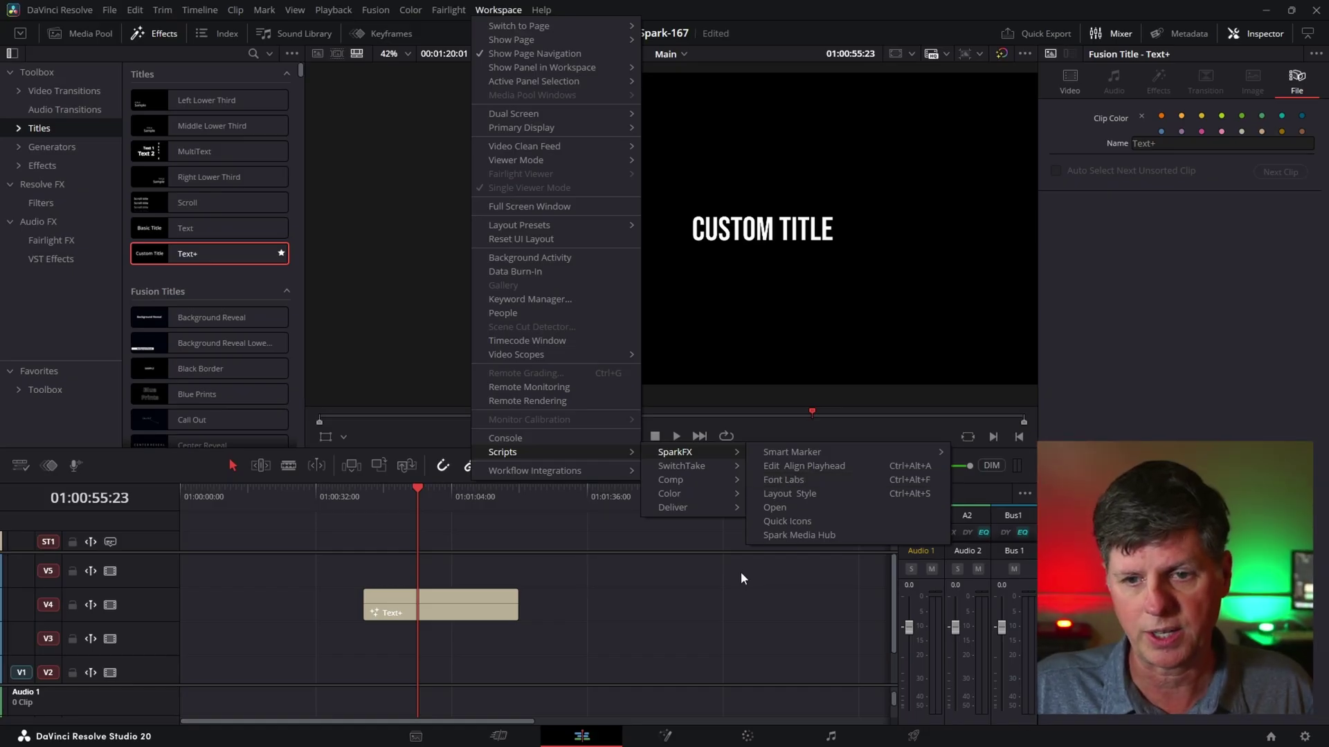
# - Open Keyboard Customization and expand the Scripts > SparkFX commands
pyautogui.click(740, 572)
pyautogui.click(59, 9)
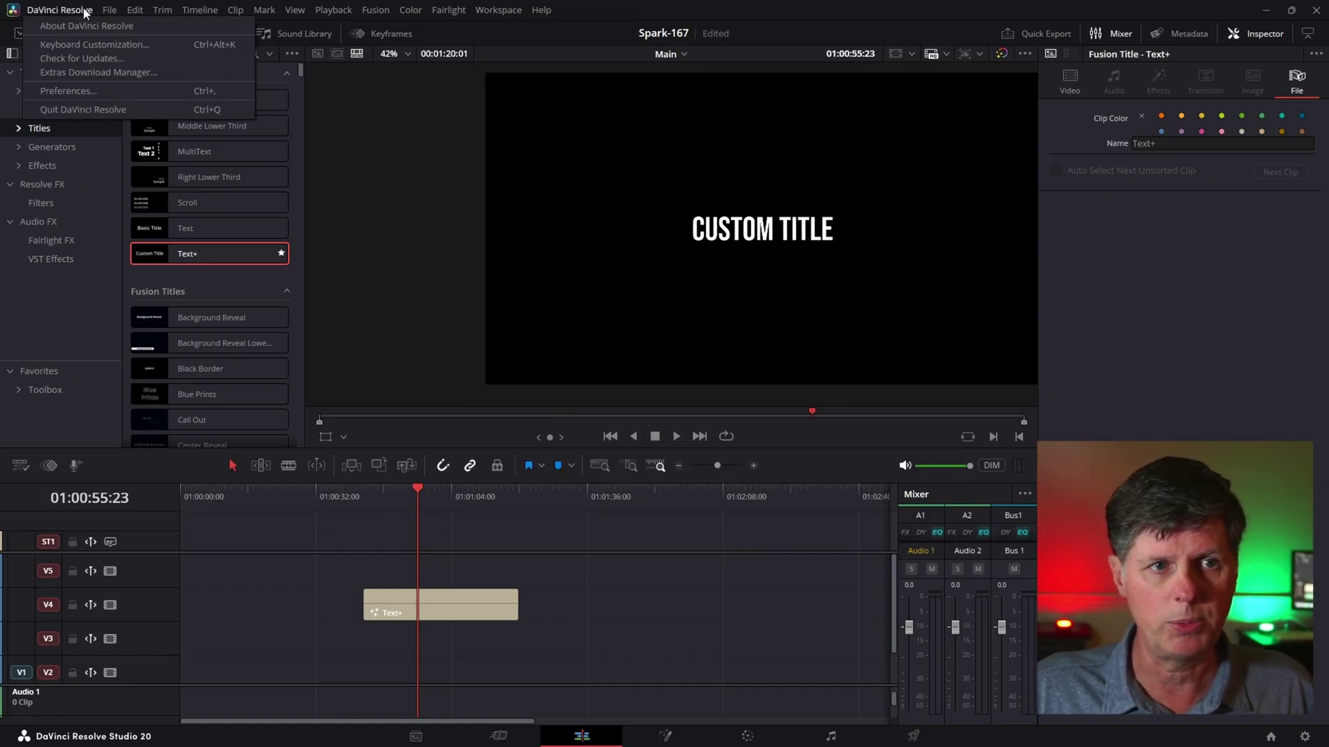
pyautogui.click(93, 46)
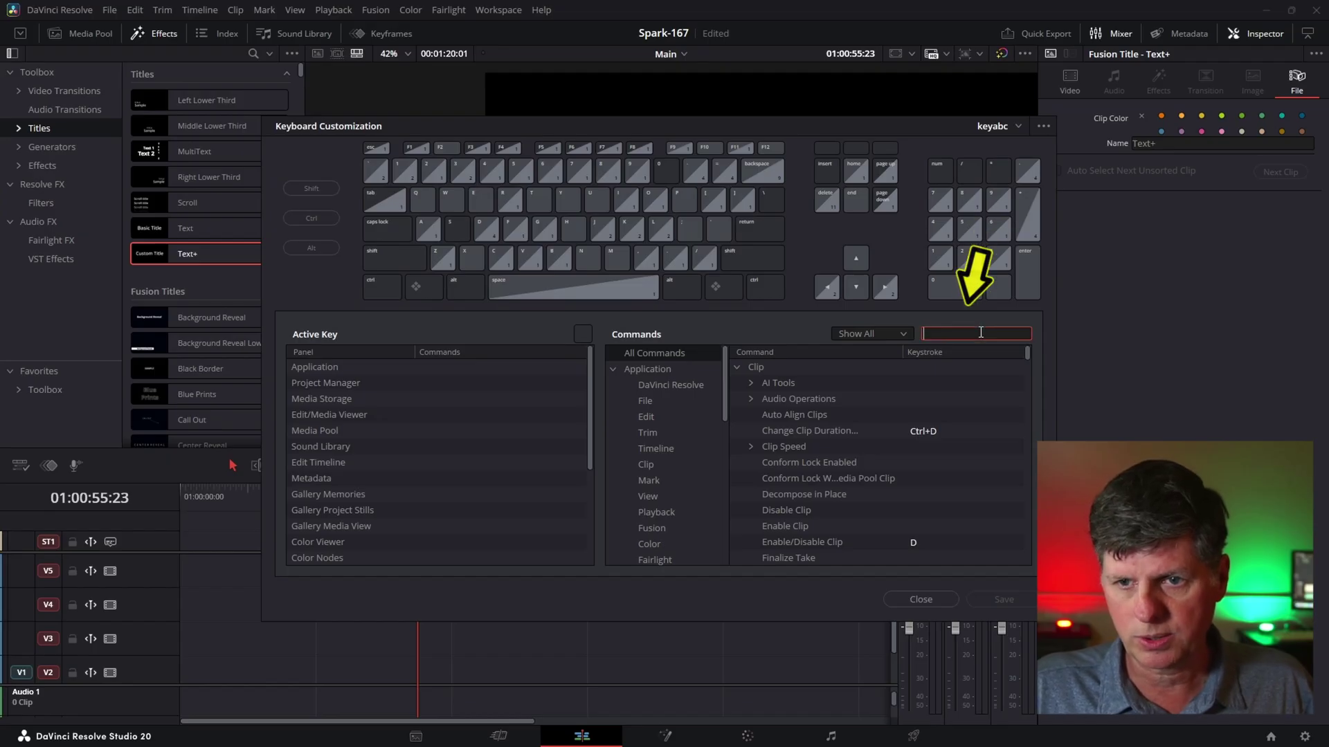
pyautogui.write('sparkfx')
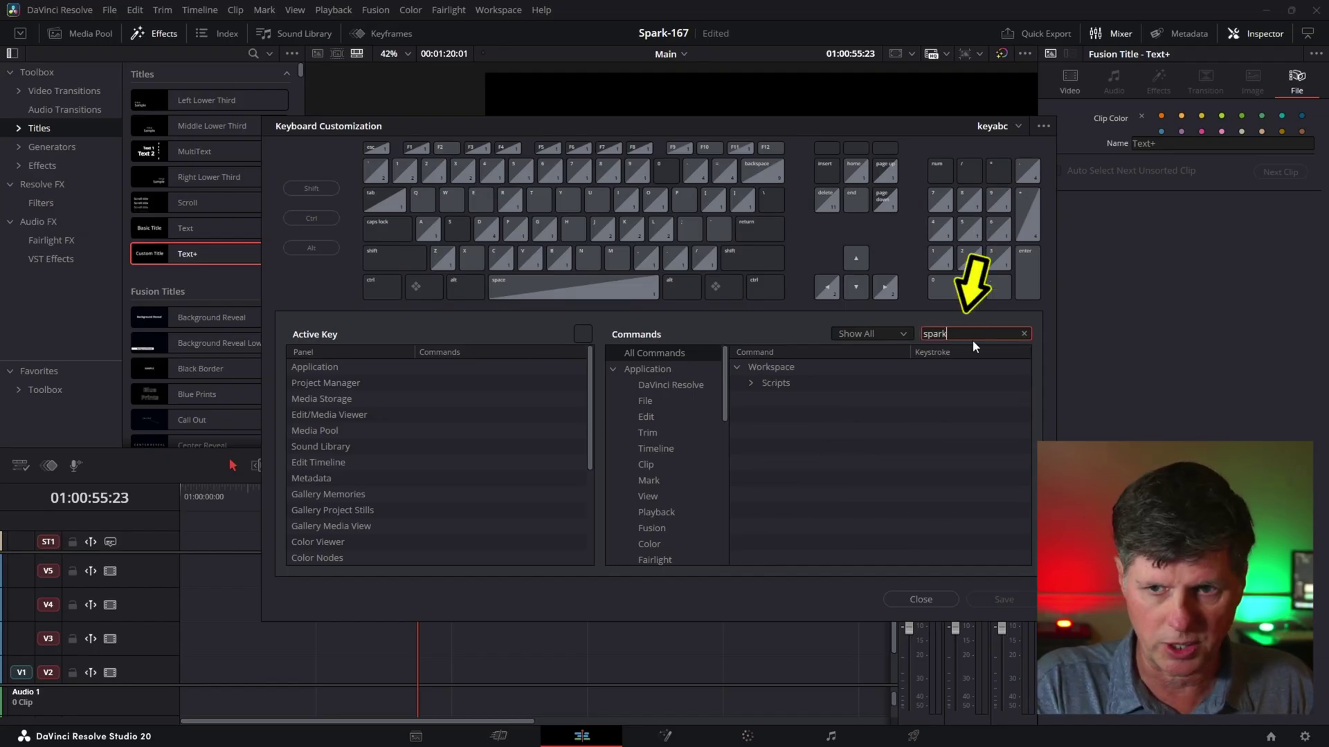
pyautogui.click(753, 384)
pyautogui.click(767, 397)
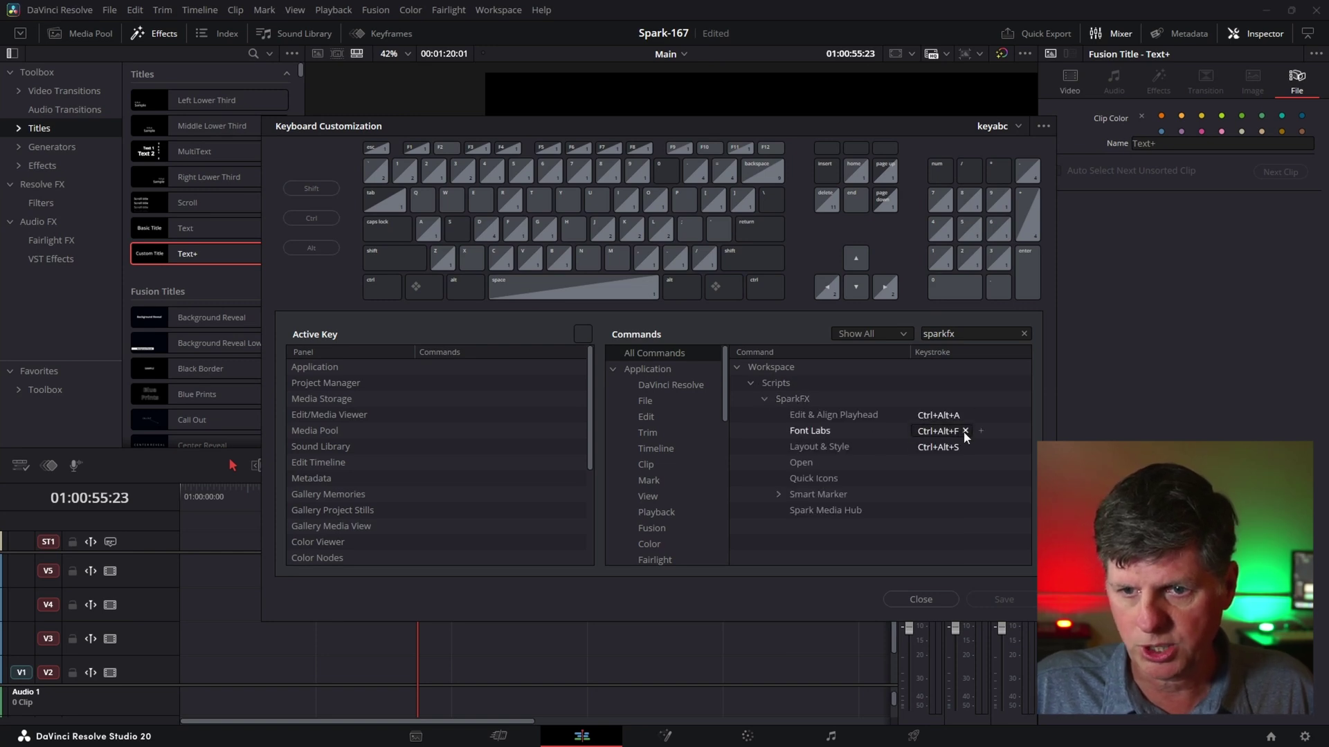
# - Assign Font Labs Ctrl+Alt+F, save, and launch it with the new shortcut
pyautogui.press('Up')
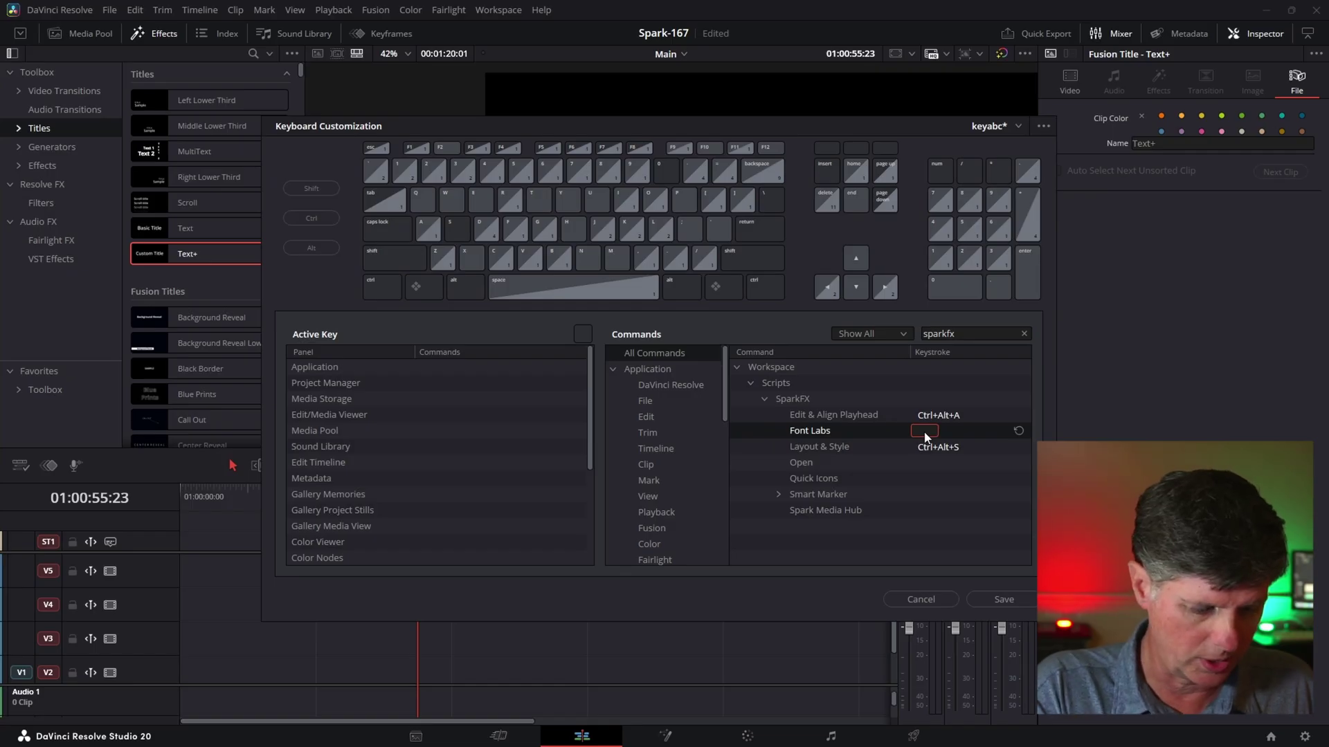
pyautogui.hotkey('ctrl', 'alt', 'f')
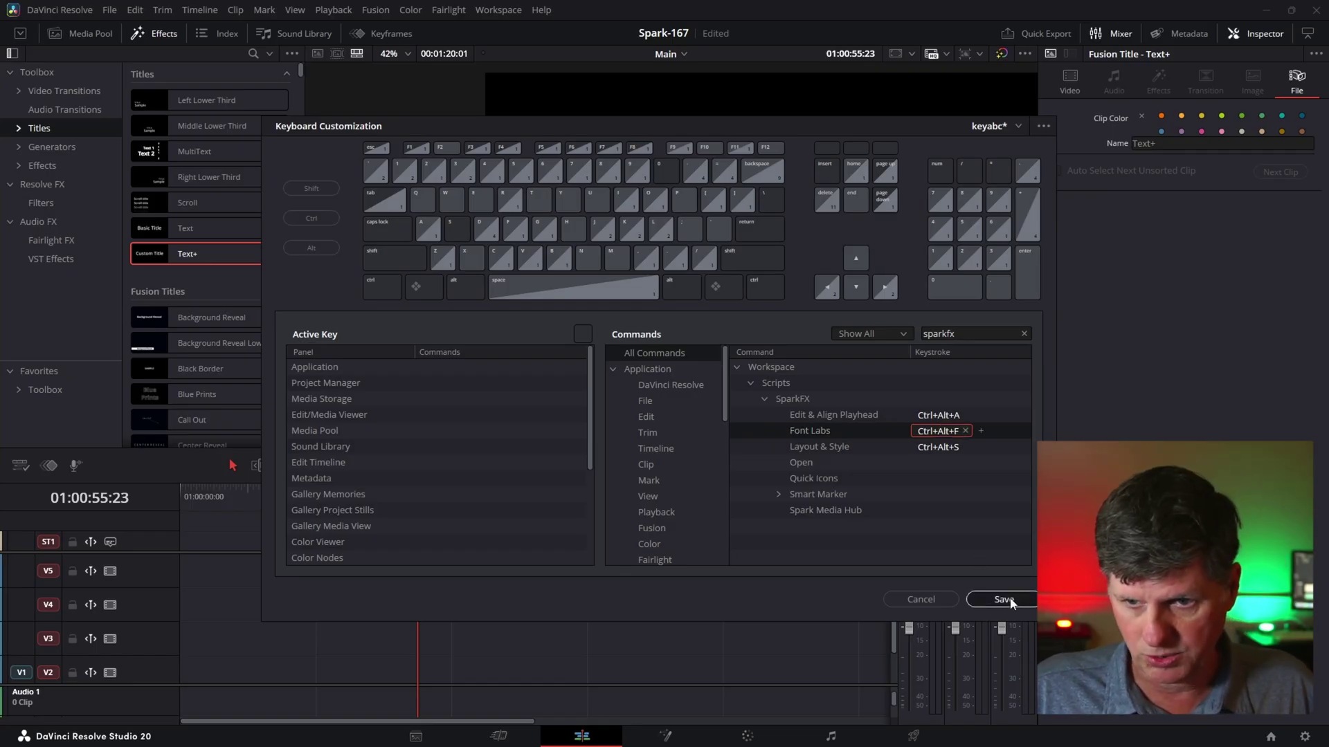
pyautogui.click(1003, 600)
pyautogui.hotkey('ctrl', 'alt', 'f')
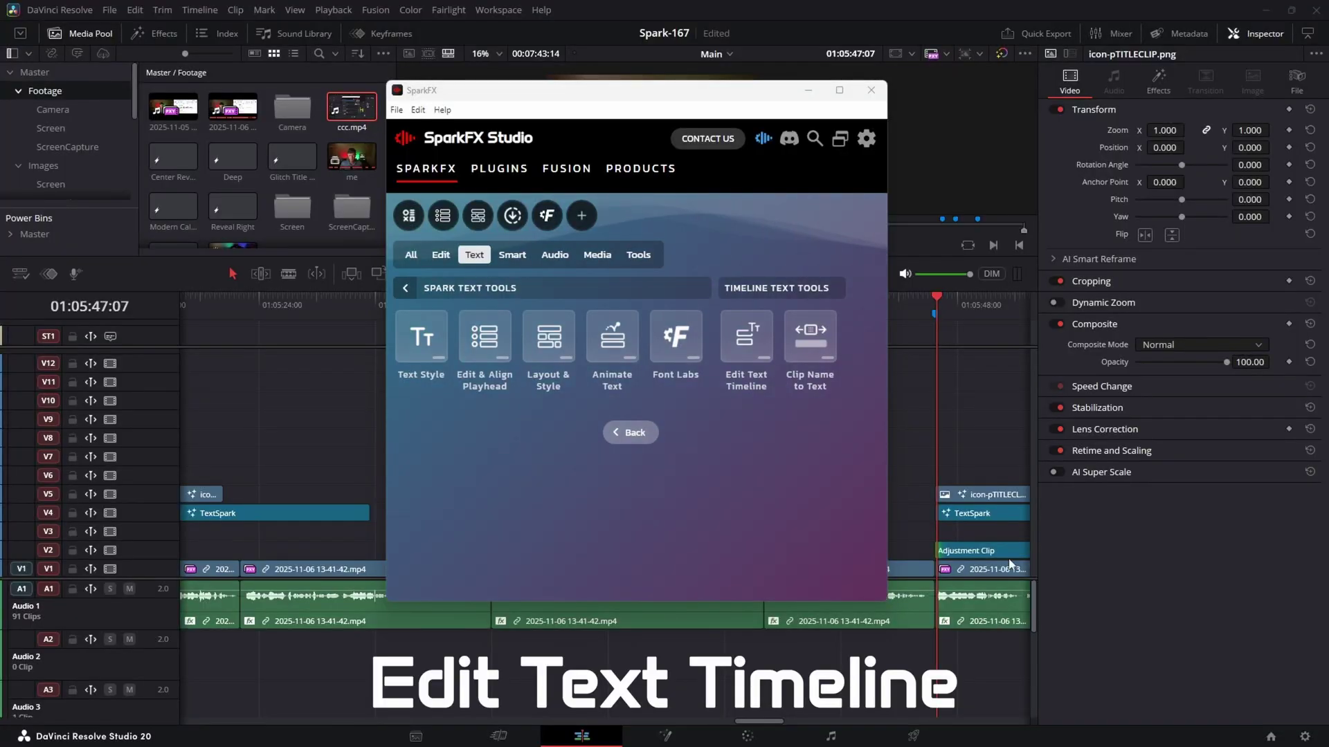
# - Run Edit Text Timeline to list every timeline title with its timecode, and show its options
pyautogui.click(746, 342)
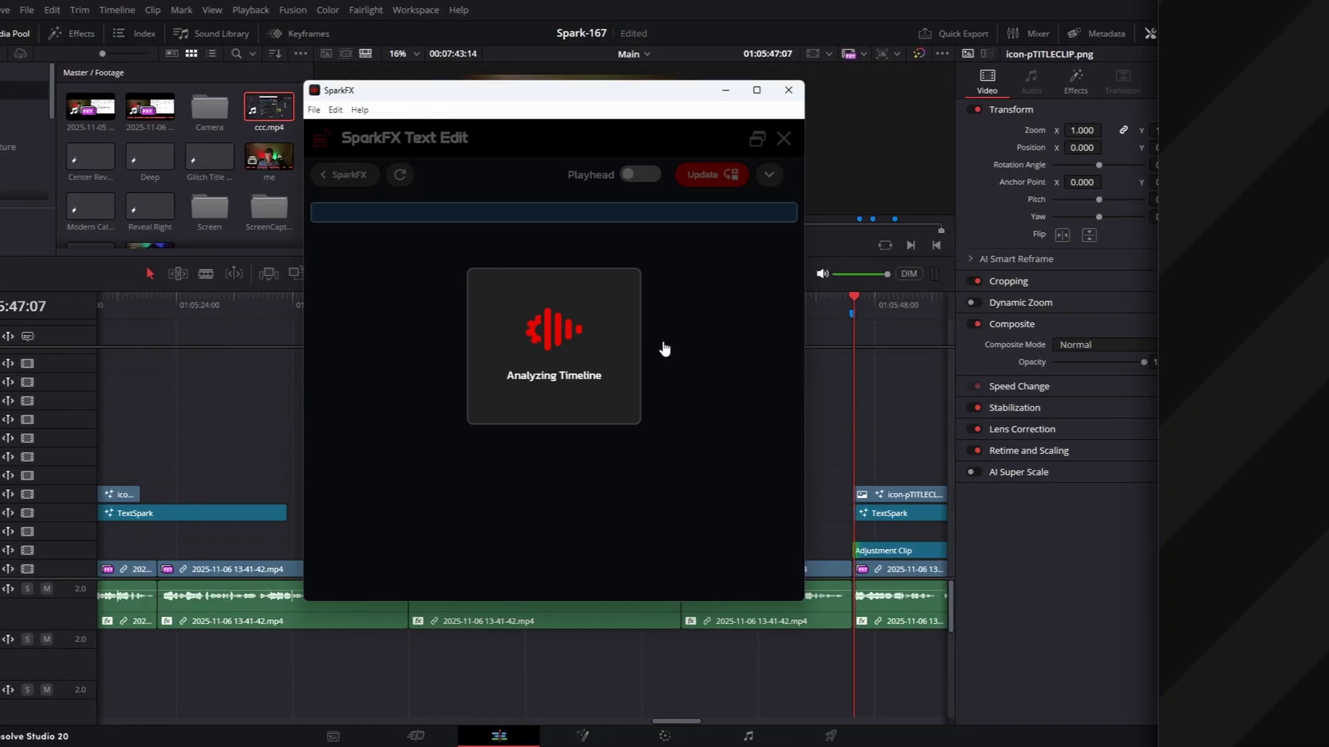
pyautogui.scroll(-3, 653, 415)
pyautogui.scroll(3, 654, 415)
pyautogui.scroll(3, 644, 322)
pyautogui.click(669, 136)
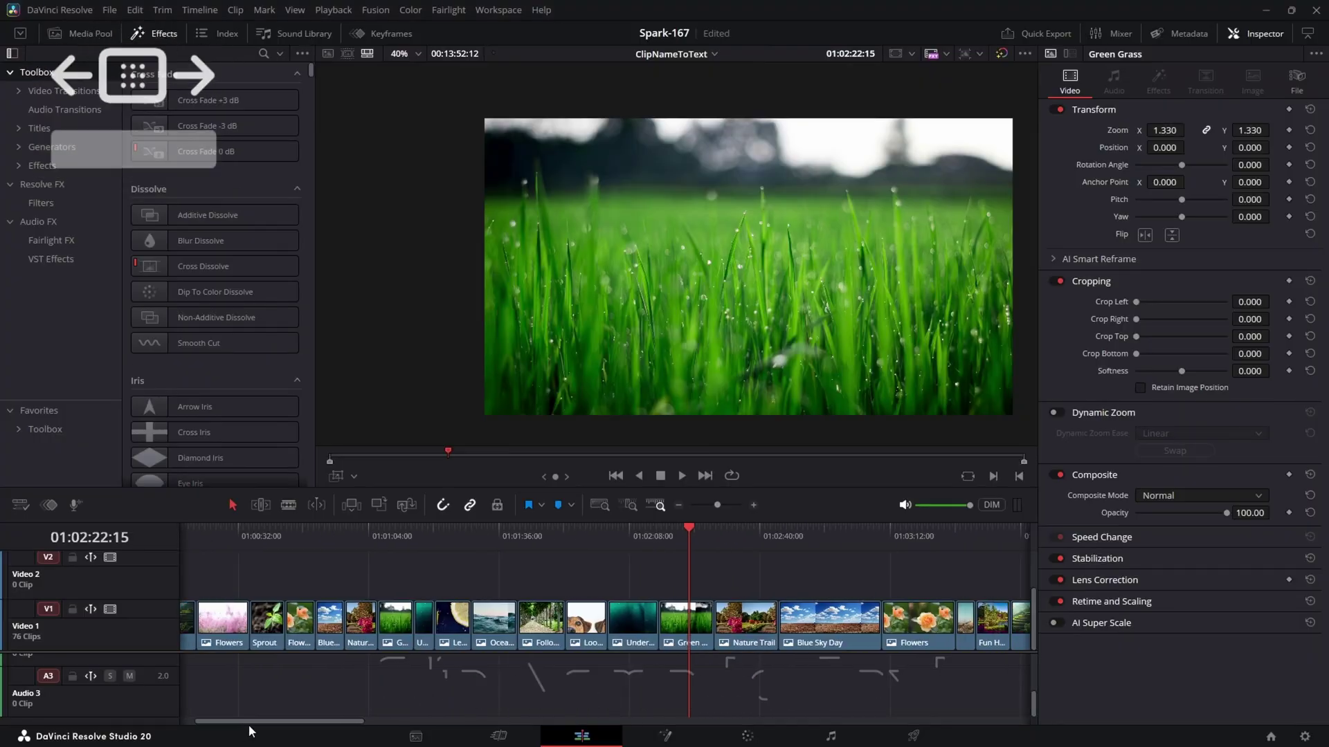
pyautogui.moveTo(397, 739); pyautogui.dragTo(694, 740)
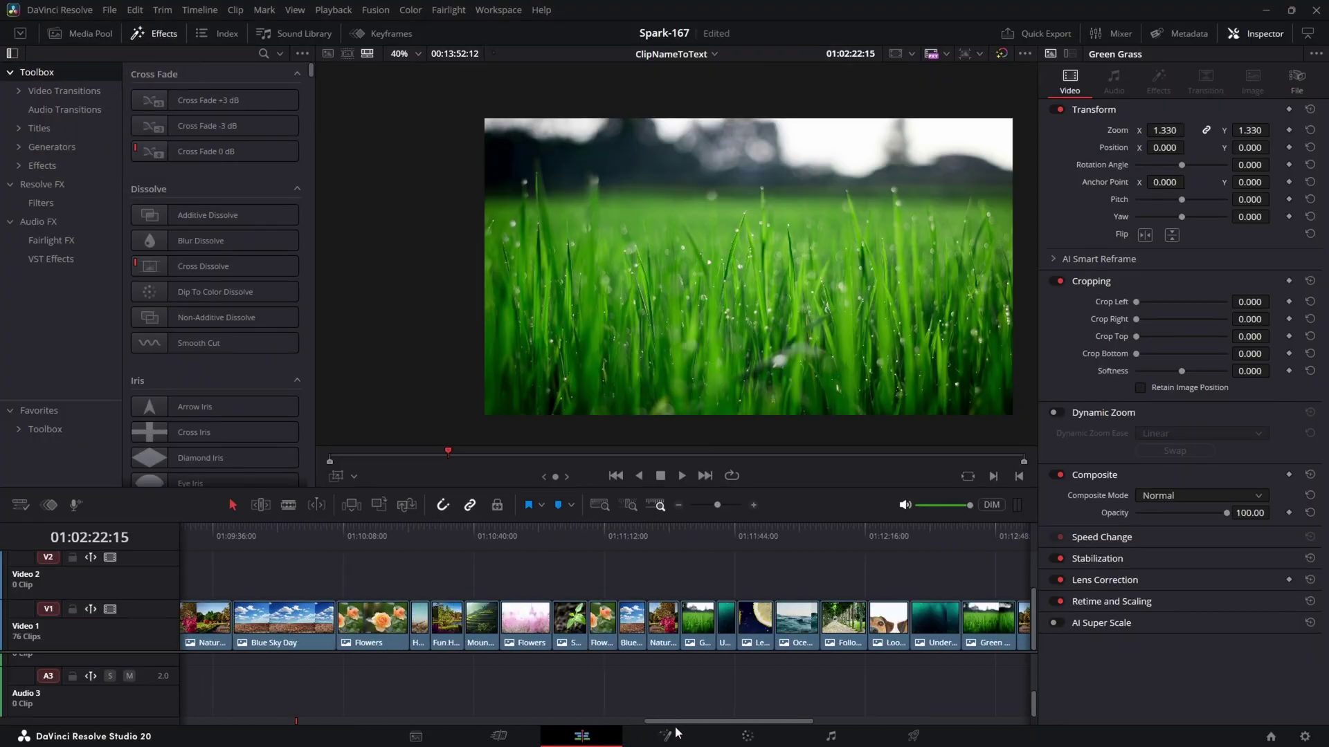
pyautogui.moveTo(694, 740); pyautogui.dragTo(499, 740)
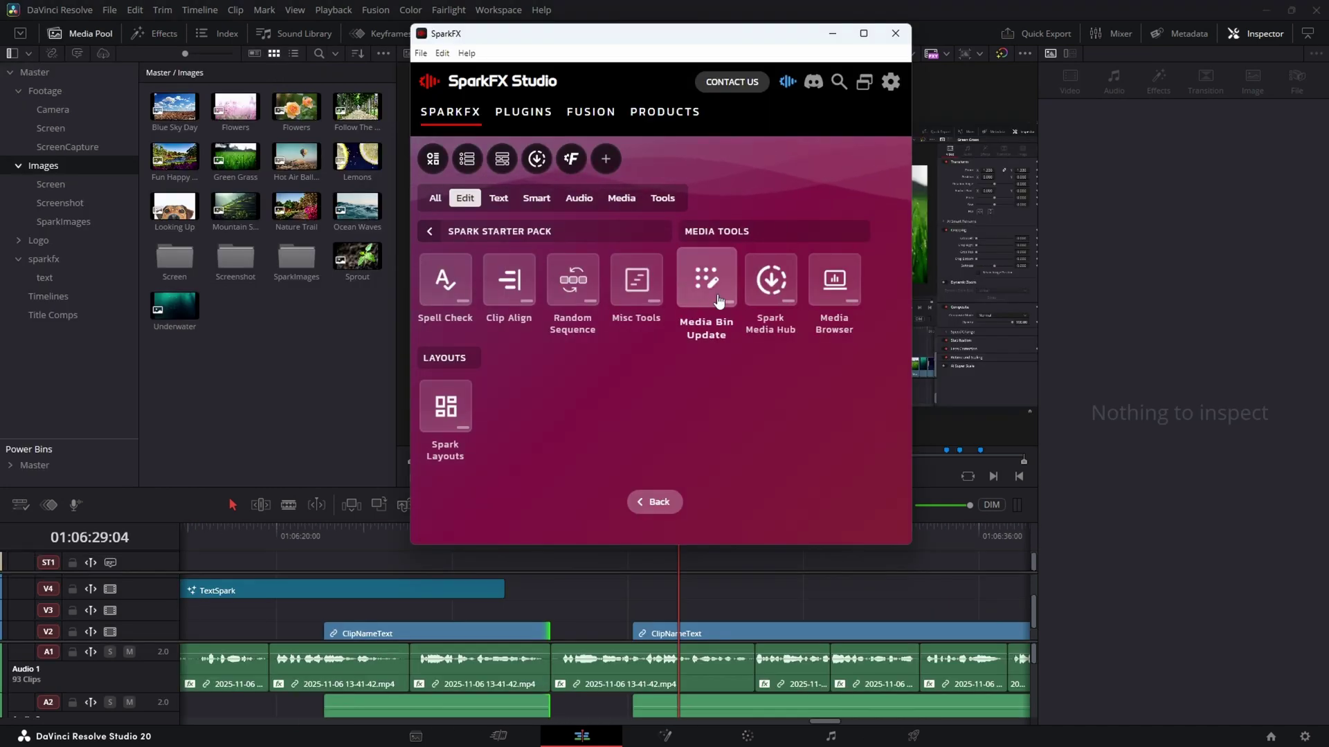
# - Open Media Bin Update's clip data and step through each image clip's name
pyautogui.click(709, 285)
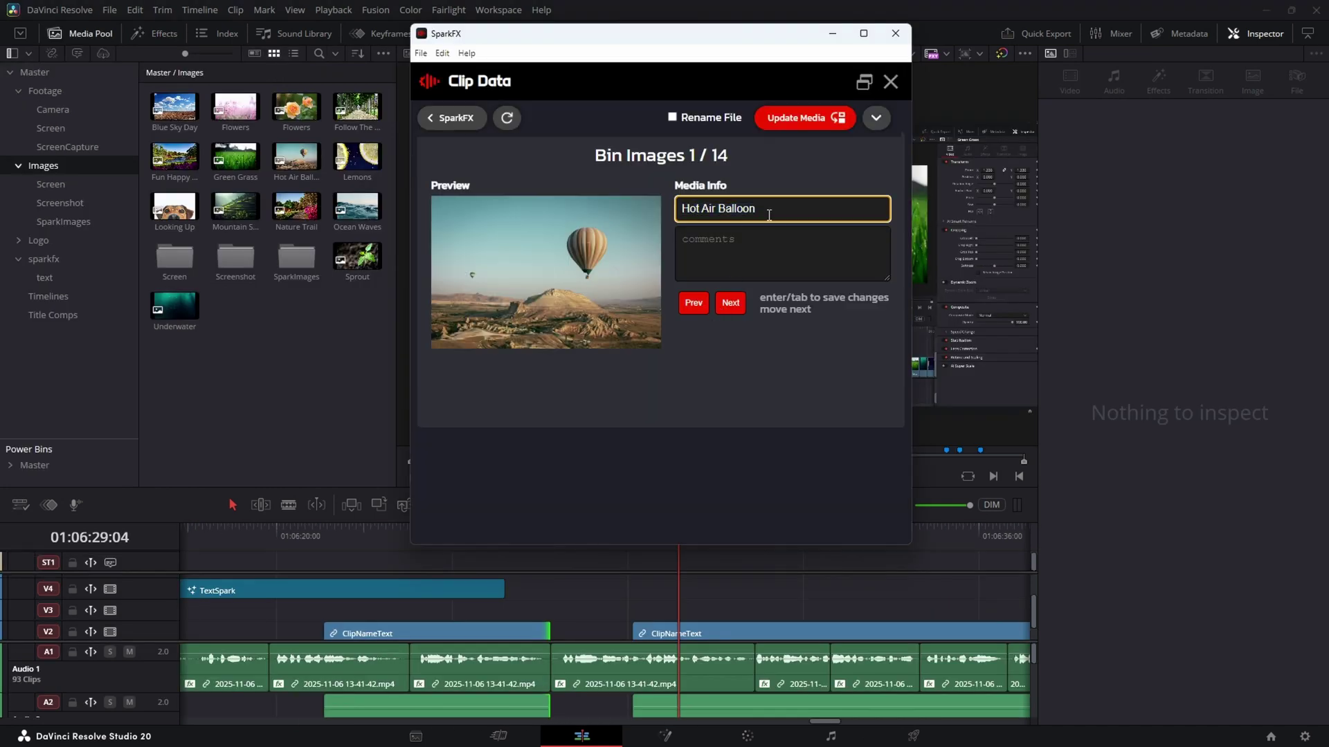
pyautogui.press('Return')
pyautogui.press('Return')
pyautogui.press('Return')
pyautogui.press('Return')
pyautogui.press('Return')
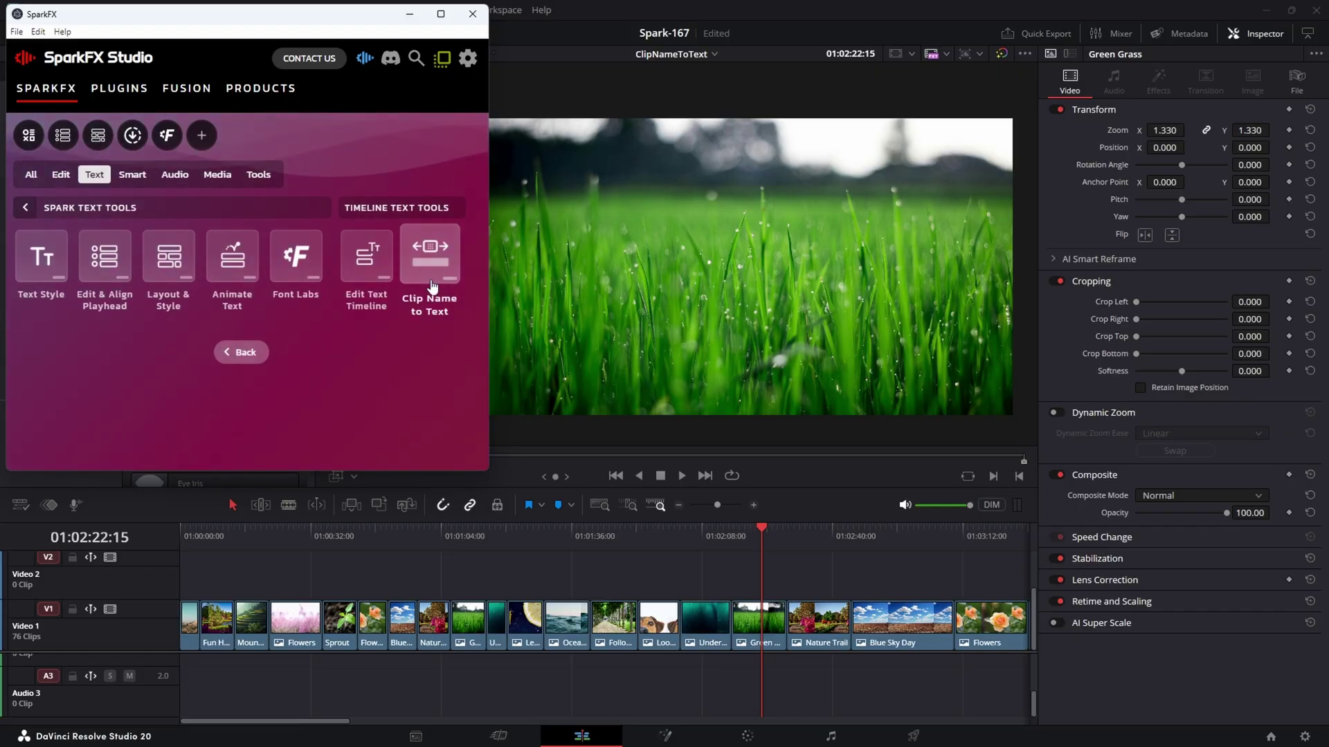
# - In Clip Name to Text, choose Clean Title 01 as the title comp
pyautogui.click(431, 265)
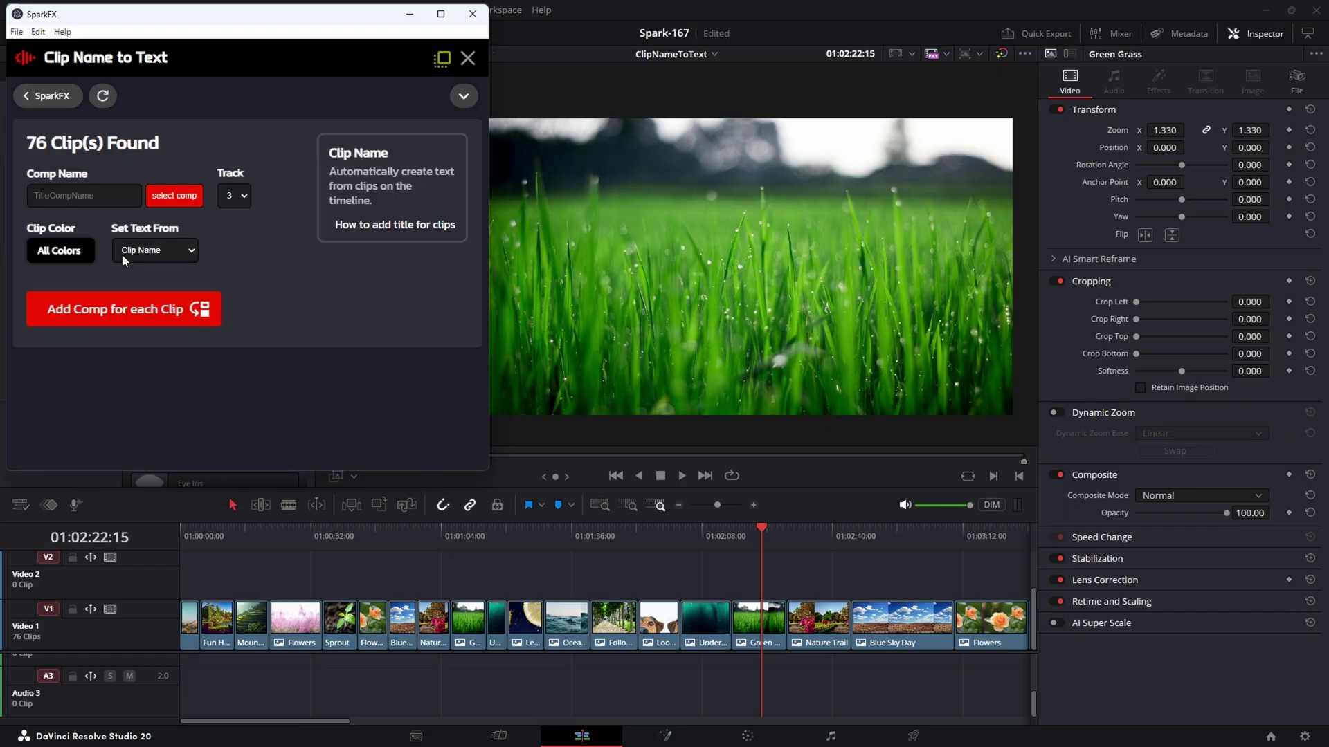
pyautogui.click(176, 204)
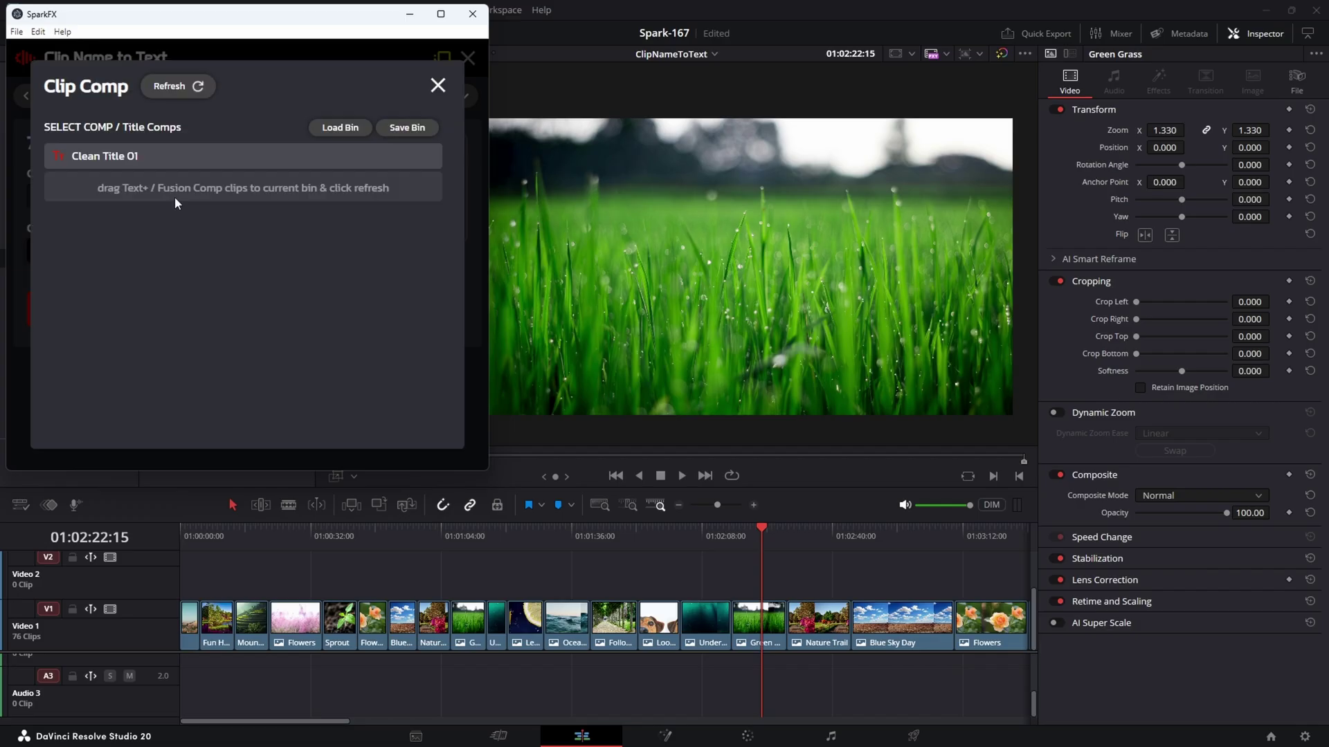
pyautogui.click(155, 163)
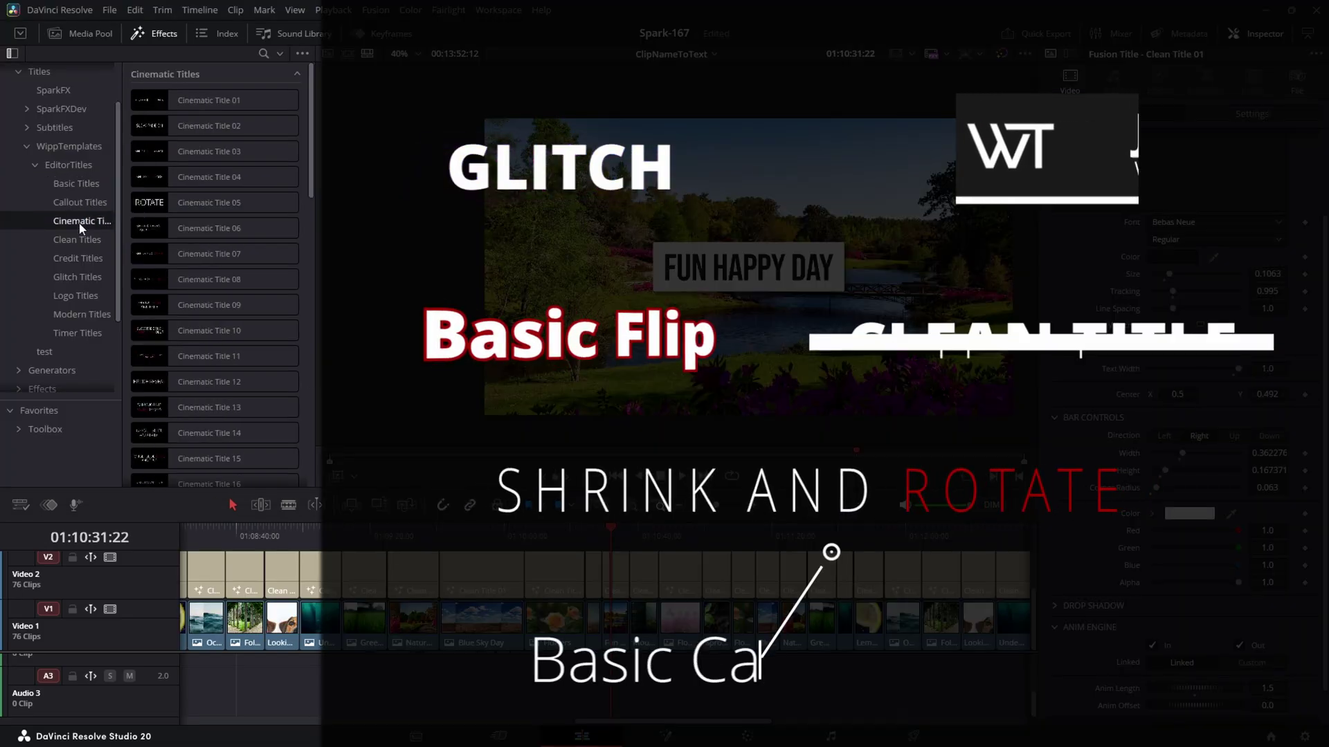
pyautogui.click(76, 238)
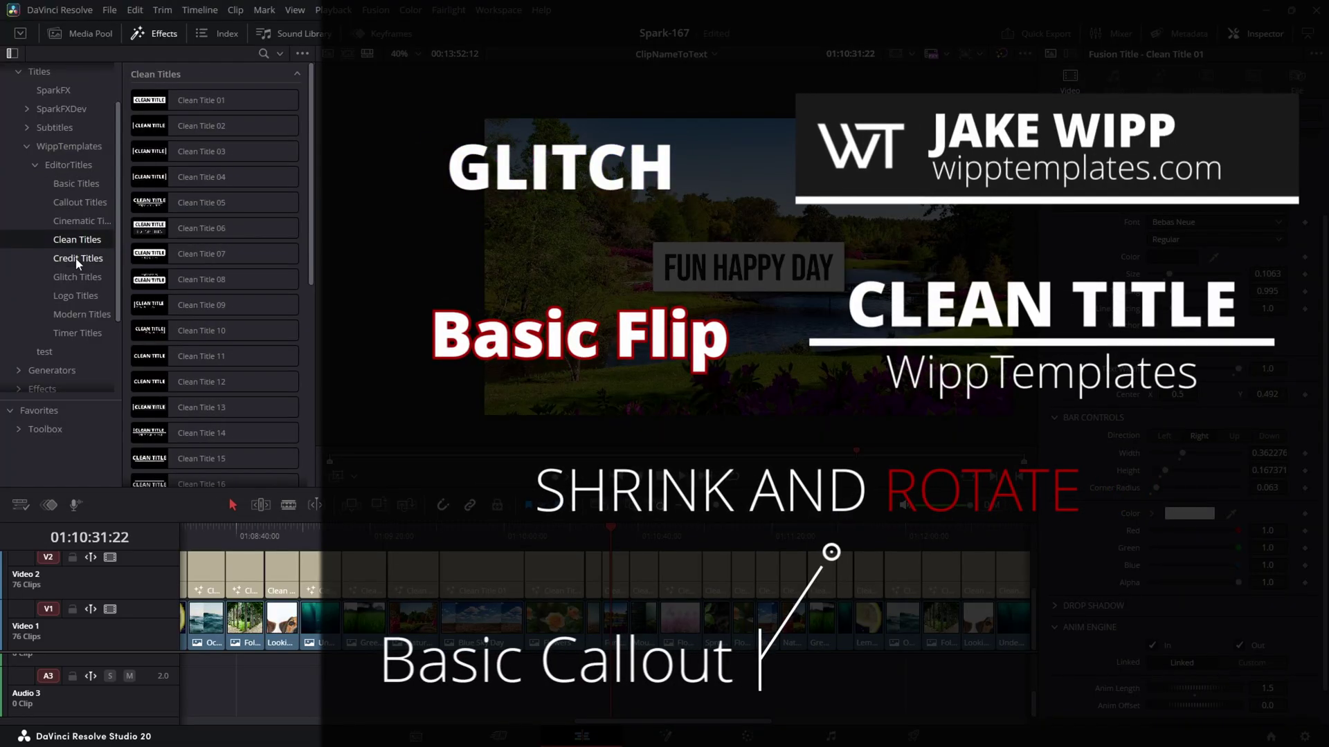
pyautogui.click(75, 257)
pyautogui.click(69, 294)
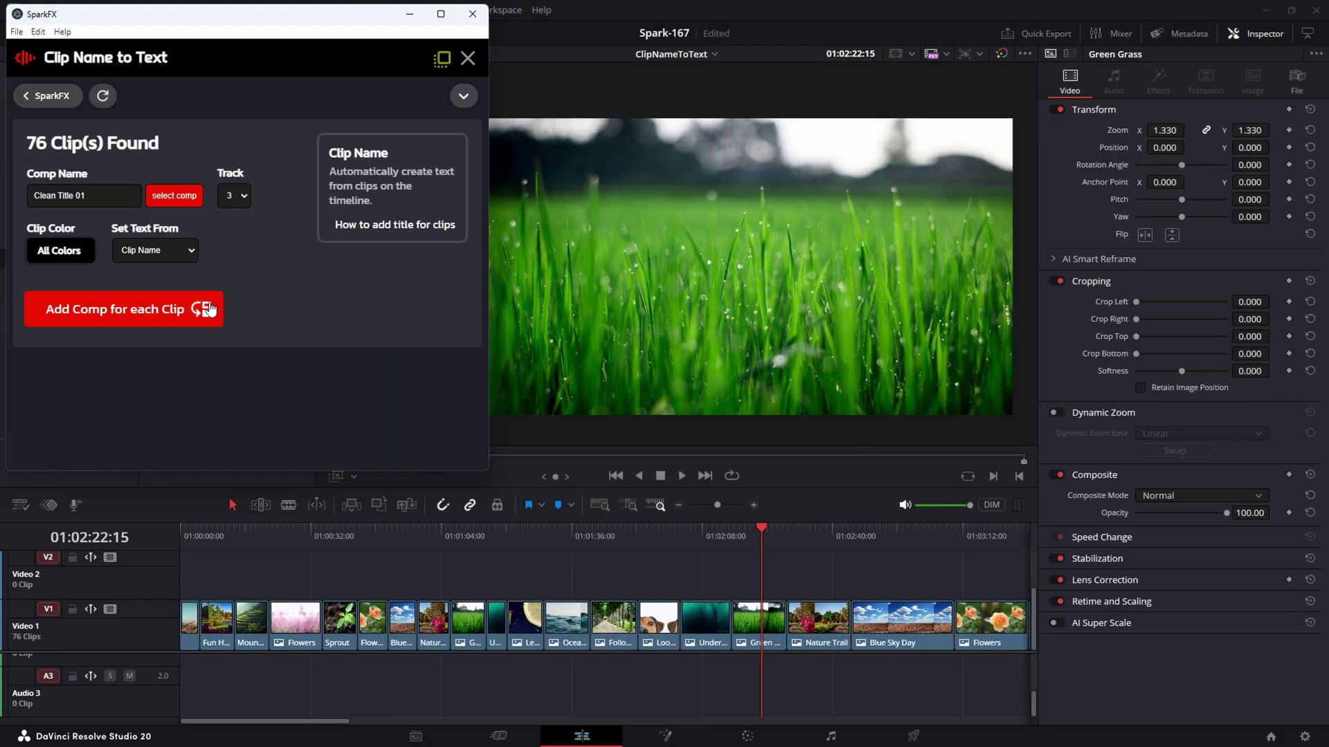
# - Target track 2 and add a name title for each clip
pyautogui.click(232, 196)
pyautogui.click(232, 223)
pyautogui.click(146, 322)
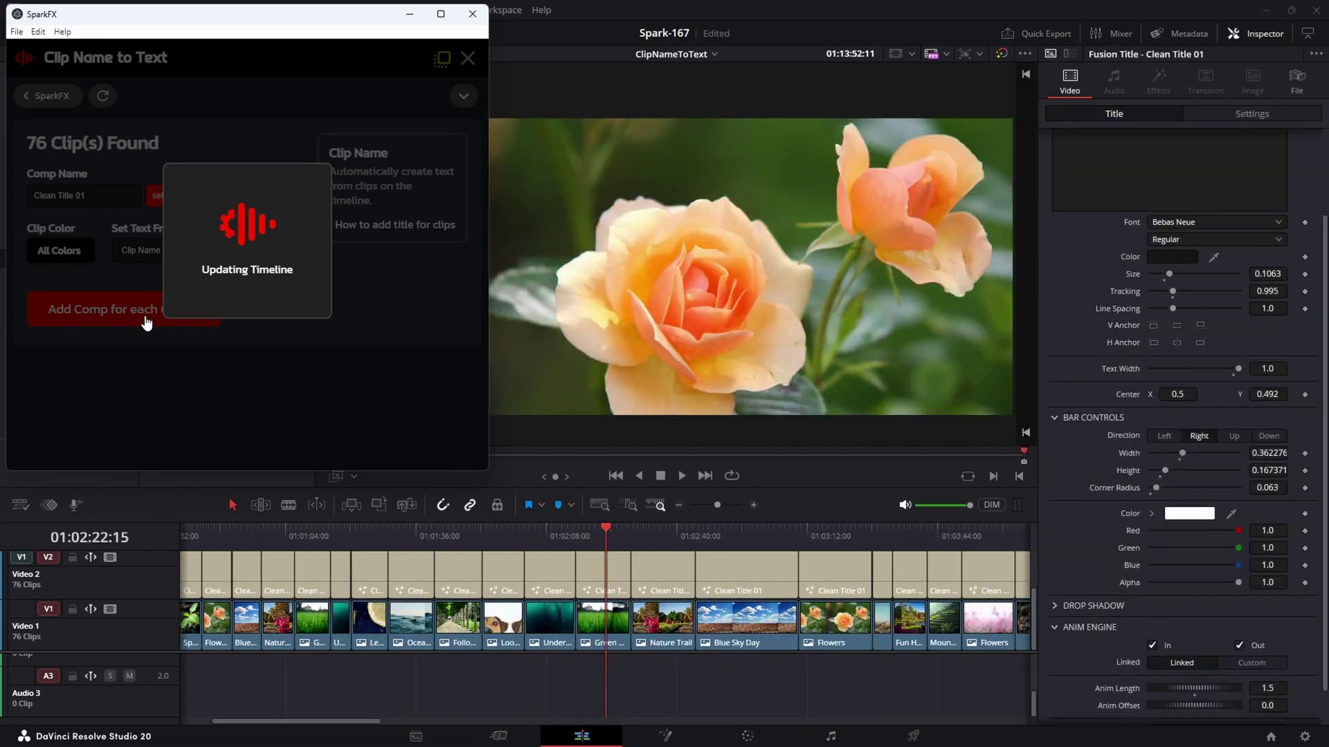
# - Minimize SparkFX and play the Green Grass, Blue Sky Day and Nature Trail titles
pyautogui.click(410, 15)
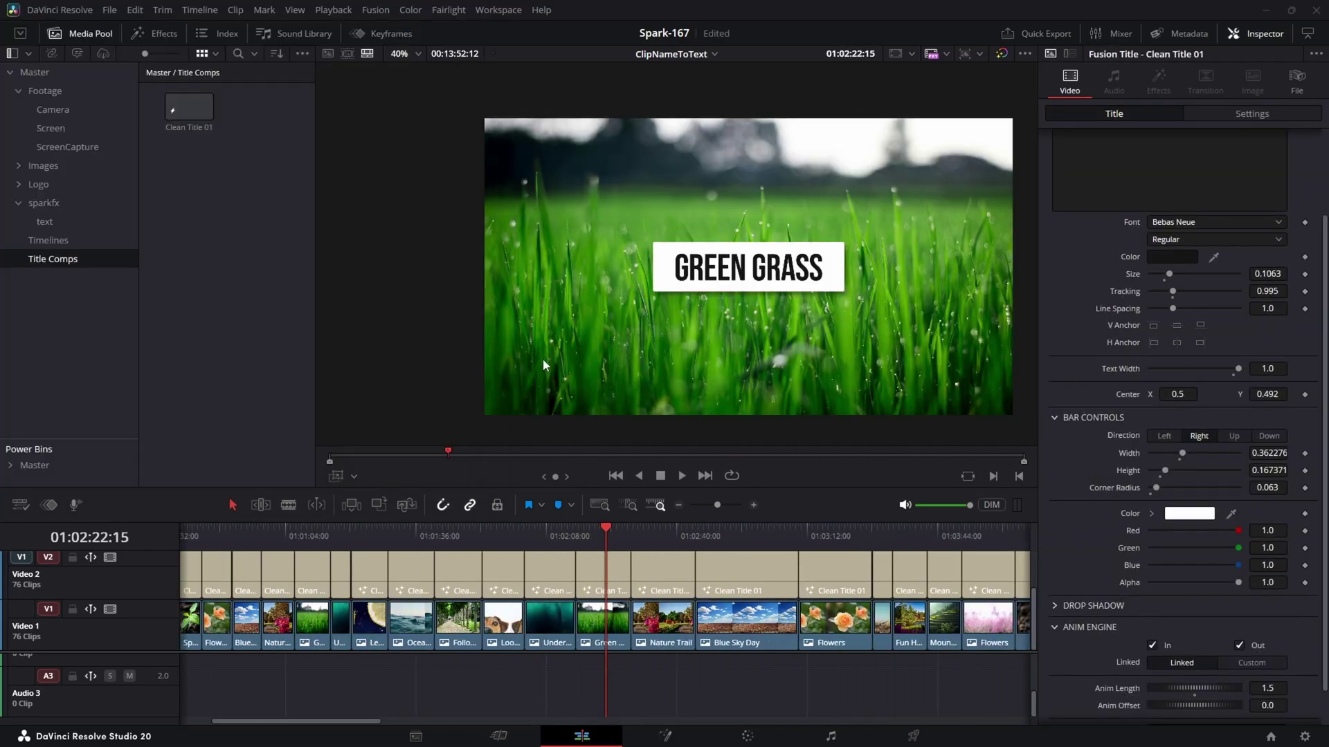
pyautogui.click(581, 534)
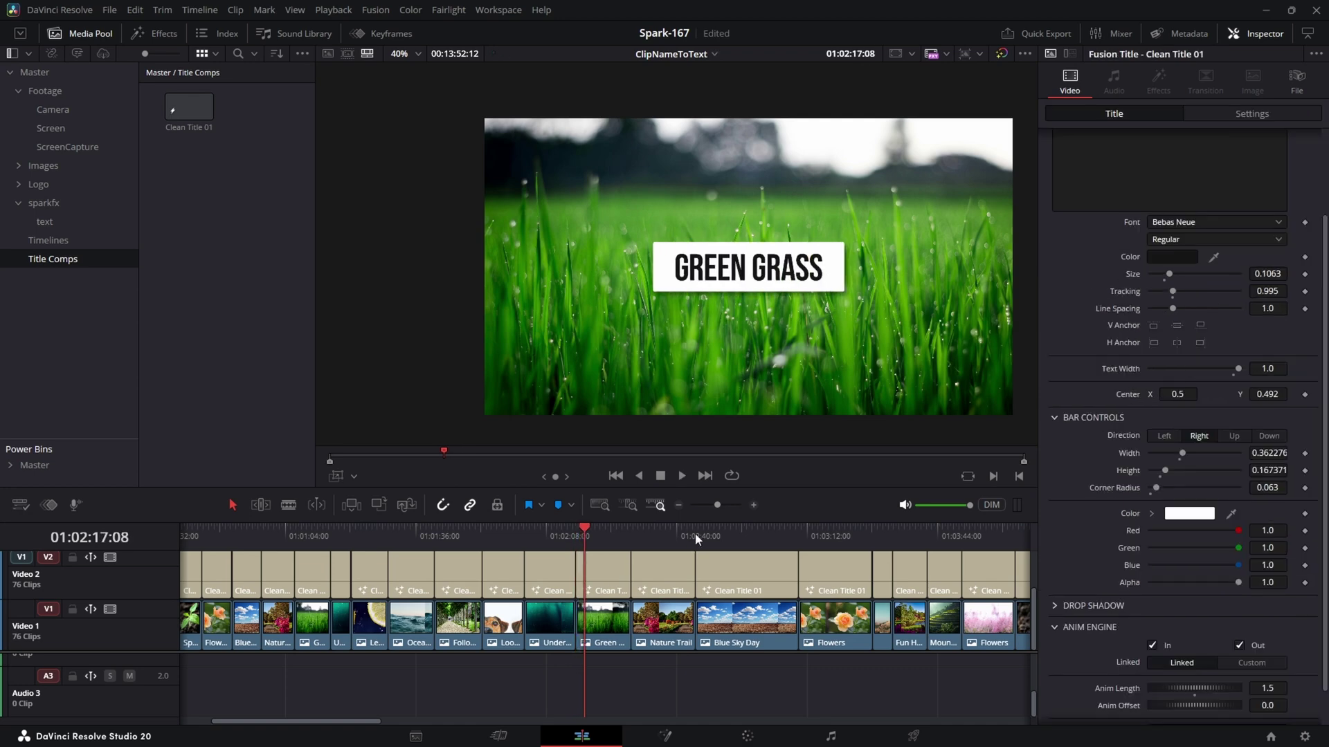
pyautogui.click(696, 534)
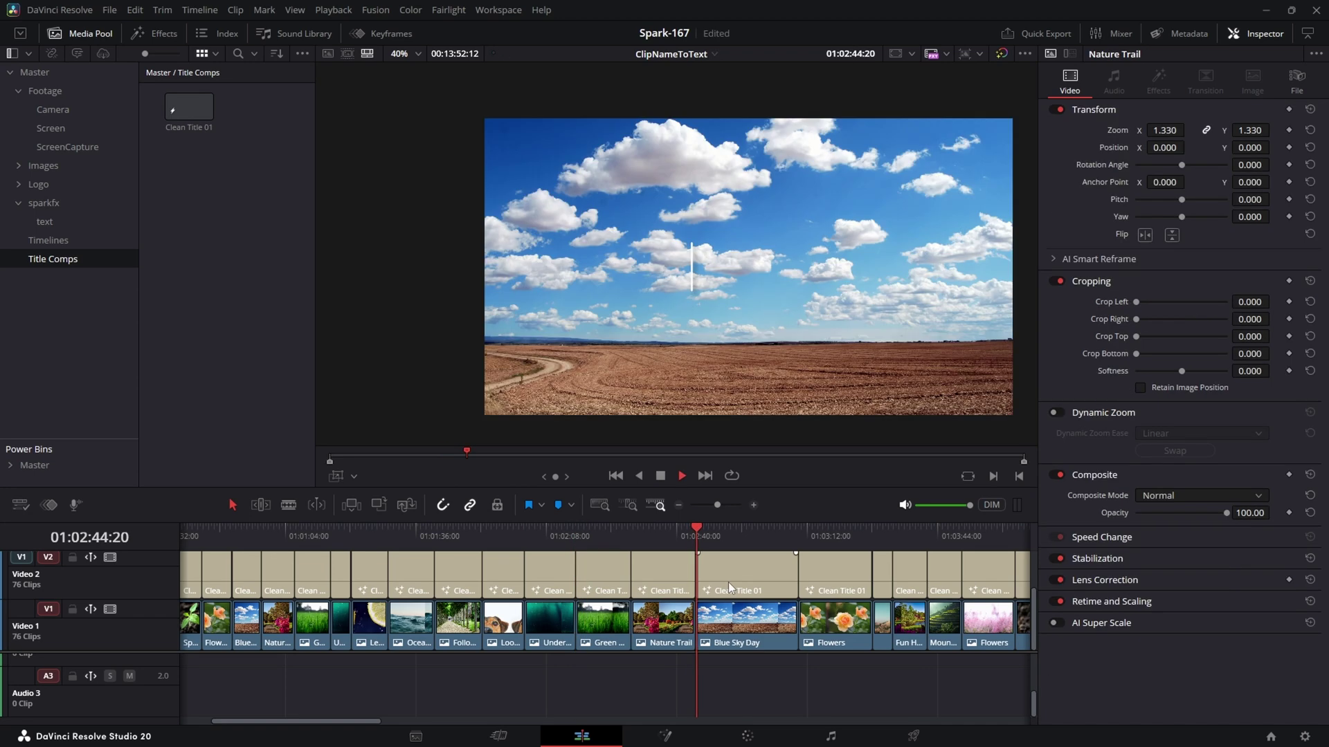
pyautogui.click(635, 533)
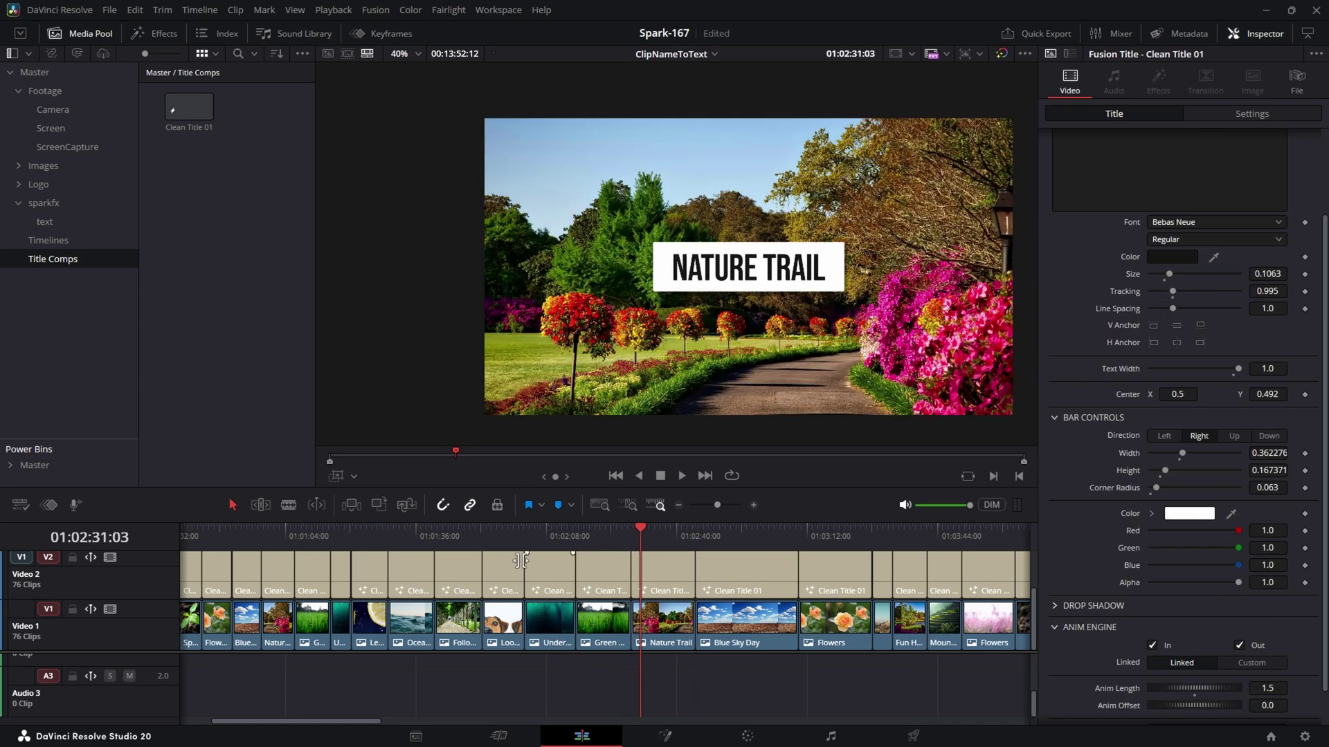